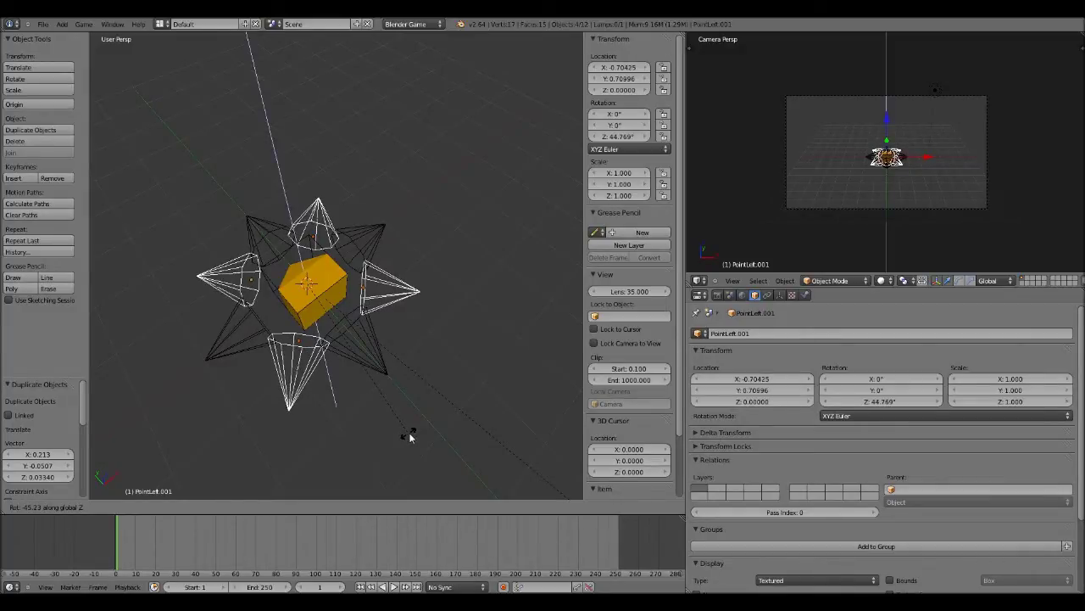
Step: Rotate the four duplicated cone empties about -45° around the global Z axis and clear the selection
{"action": "left_click", "coordinate": [409, 436]}
{"action": "middle_click_drag", "start_coordinate": [410, 436], "coordinate": [357, 320]}
{"action": "key", "text": "a"}
Step: Try reduced display sizes of 0.25 and 0.3 on the PointForward.001 cone empty
{"action": "right_click", "coordinate": [354, 219]}
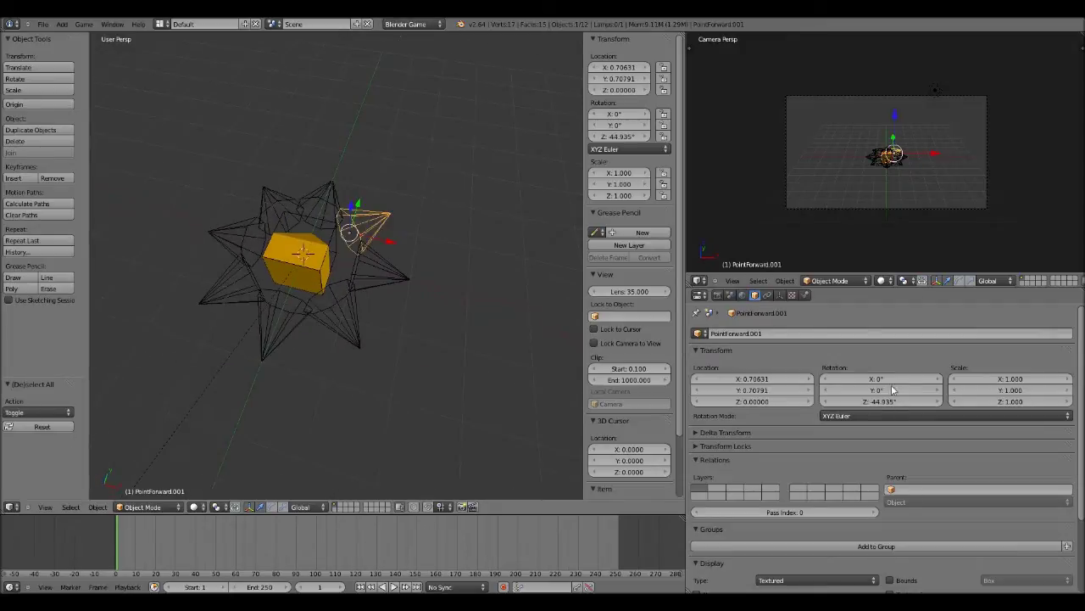
{"action": "left_click", "coordinate": [780, 294]}
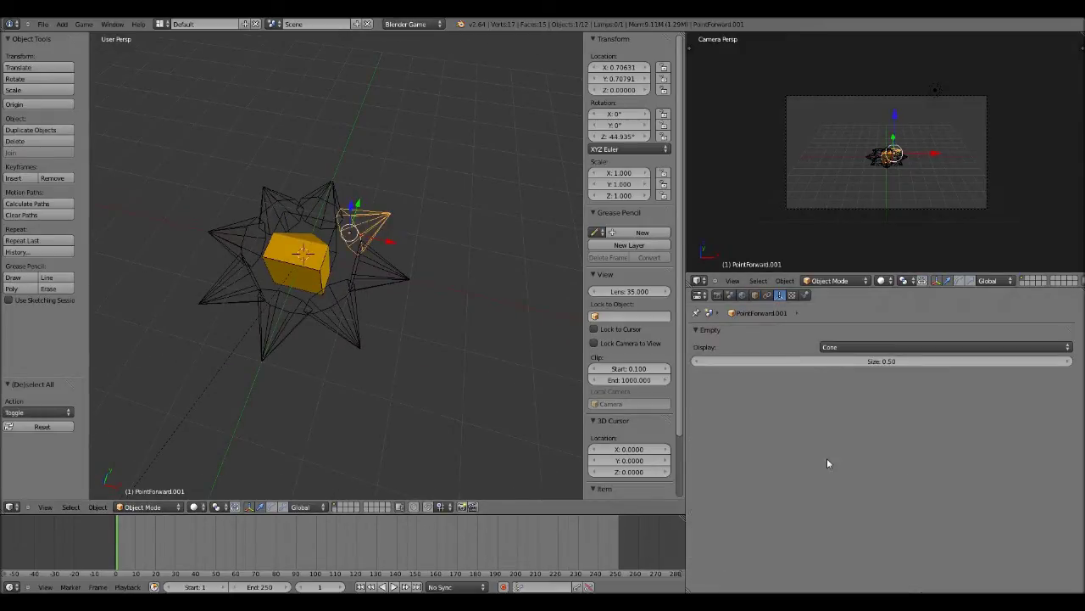
{"action": "left_click", "coordinate": [877, 361]}
{"action": "type", "text": "0.25"}
{"action": "key", "text": "Return"}
{"action": "left_click", "coordinate": [882, 359]}
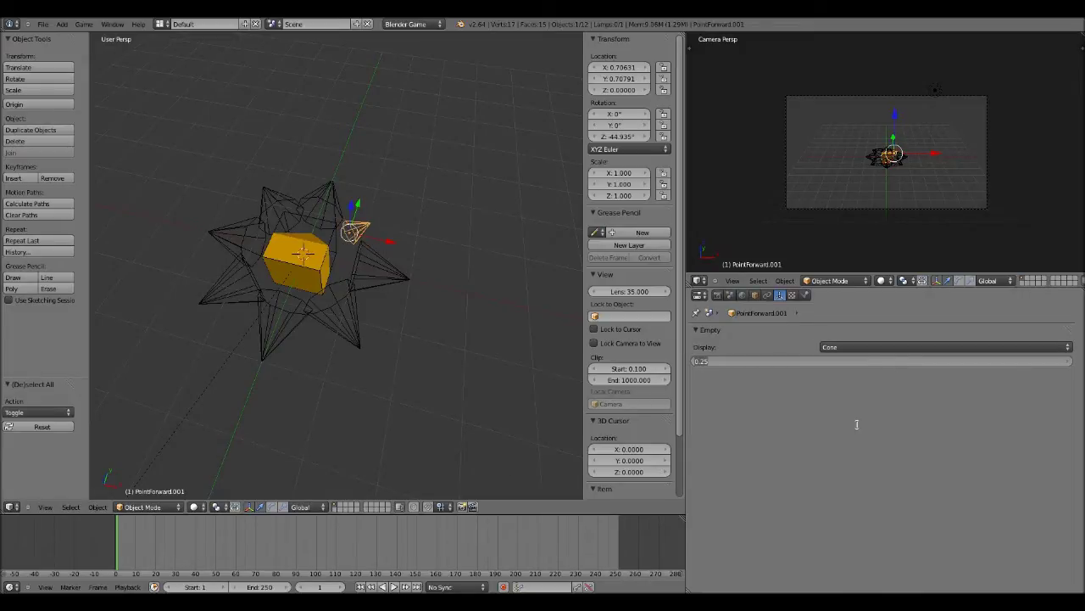
{"action": "type", "text": "0.3"}
{"action": "key", "text": "Return"}
{"action": "middle_click_drag", "start_coordinate": [447, 376], "coordinate": [466, 383]}
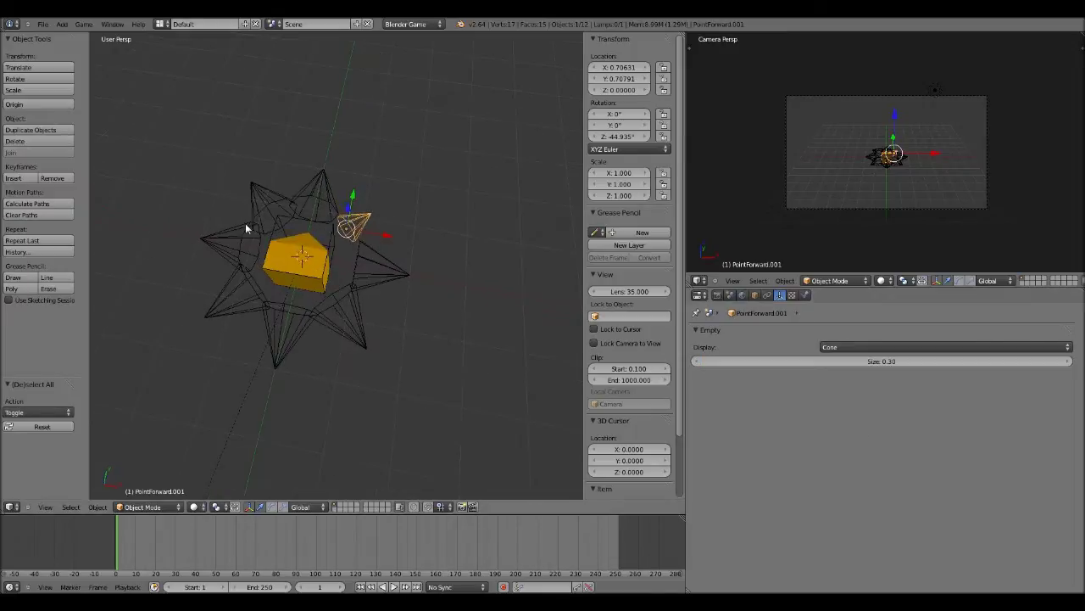
Step: Reduce the display size of the PointLeft.001 cone empty, trying 0.4 and settling on 0.35
{"action": "right_click", "coordinate": [246, 224]}
{"action": "left_click", "coordinate": [866, 363]}
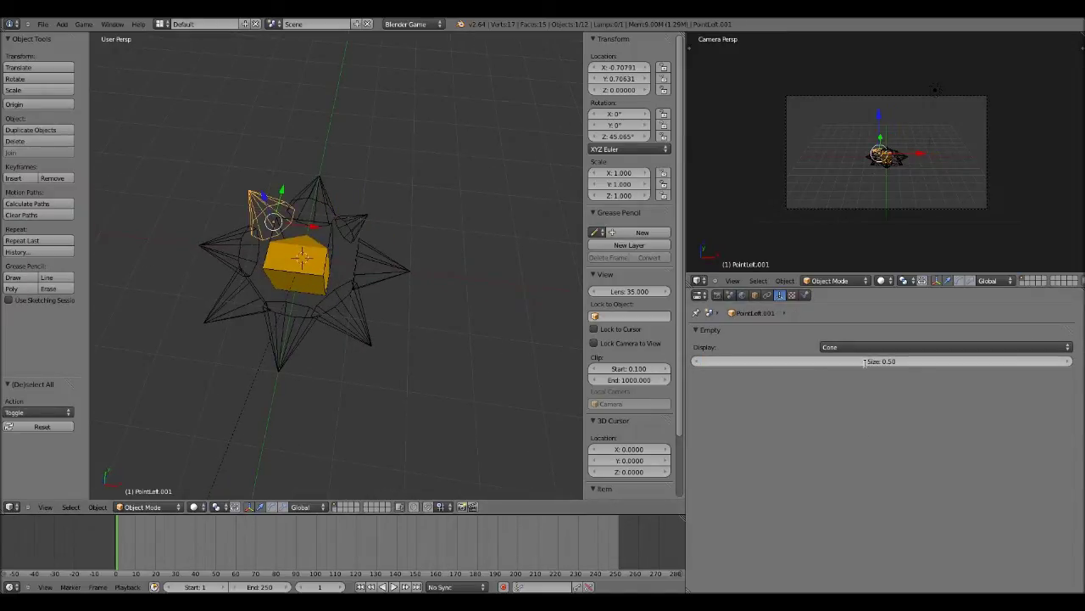
{"action": "left_click", "coordinate": [865, 362]}
{"action": "type", "text": "0.4"}
{"action": "key", "text": "Return"}
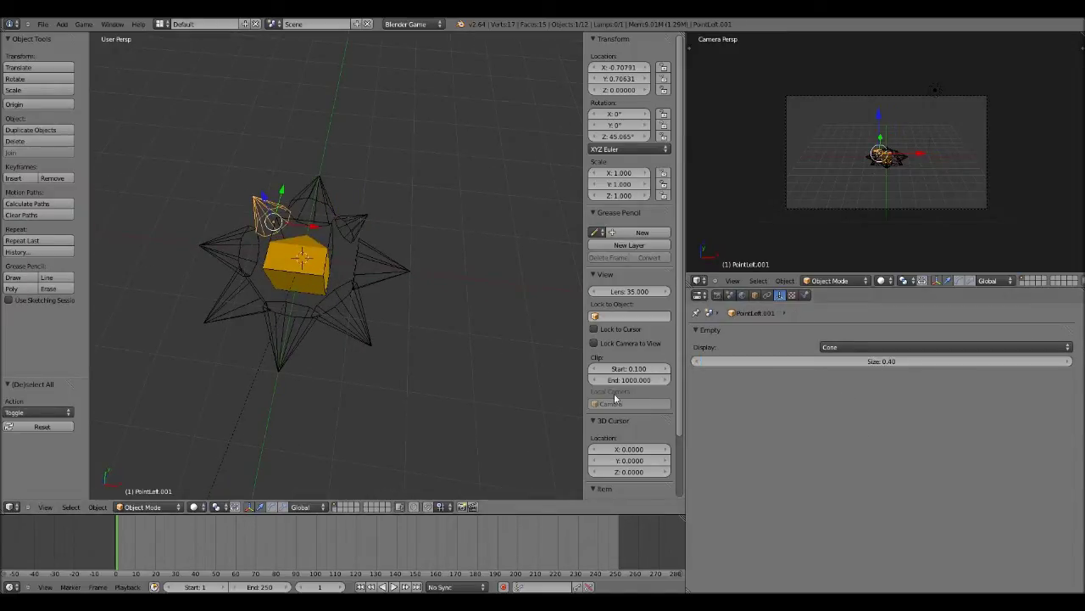
{"action": "left_click", "coordinate": [854, 362]}
{"action": "type", "text": "0.35"}
{"action": "key", "text": "Return"}
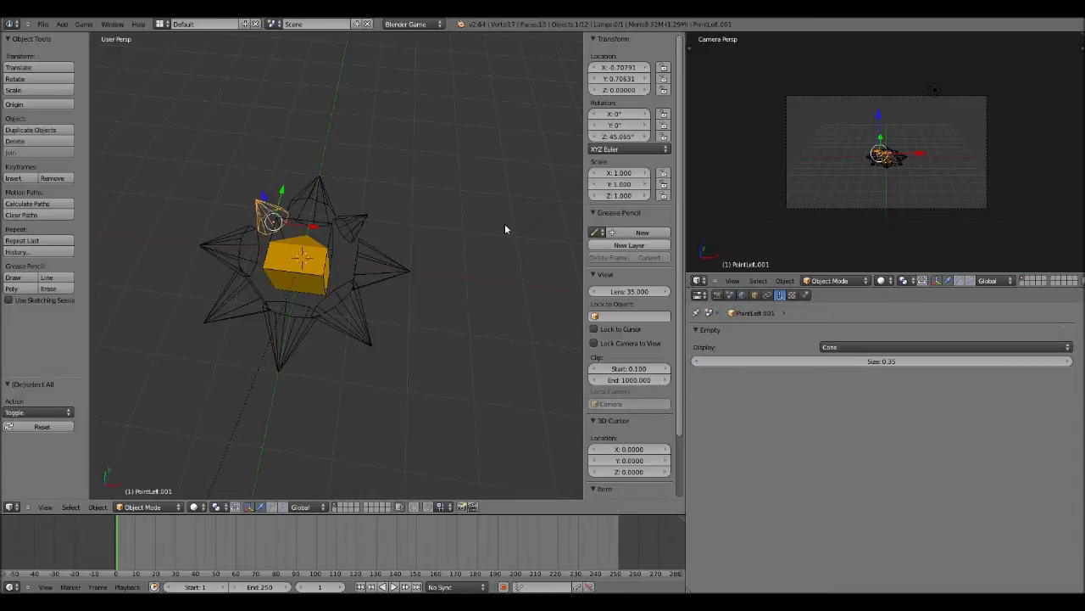
Step: Adjust the display size of the PointForward.001 cone empty, trying 0.25 and settling on 0.35
{"action": "right_click", "coordinate": [357, 225]}
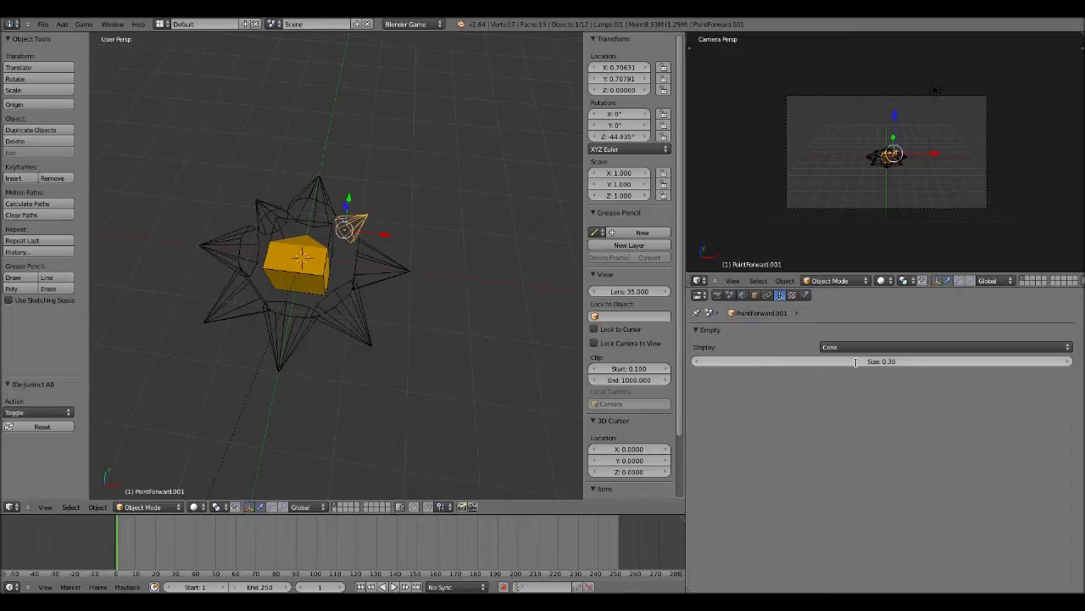
{"action": "left_click", "coordinate": [856, 362]}
{"action": "type", "text": "0.25"}
{"action": "key", "text": "Return"}
{"action": "left_click", "coordinate": [886, 361]}
{"action": "type", "text": "0.35"}
{"action": "key", "text": "Return"}
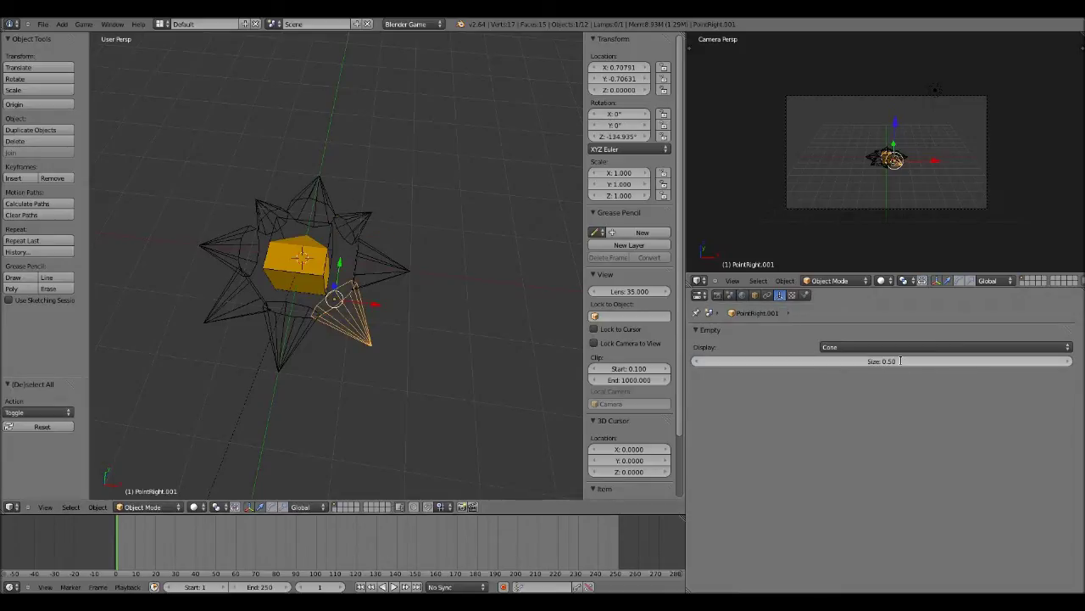
Step: Set the display size of the PointRight.001 and BackPointer.001 cone empties to 0.35
{"action": "left_click", "coordinate": [901, 361]}
{"action": "type", "text": "0.35"}
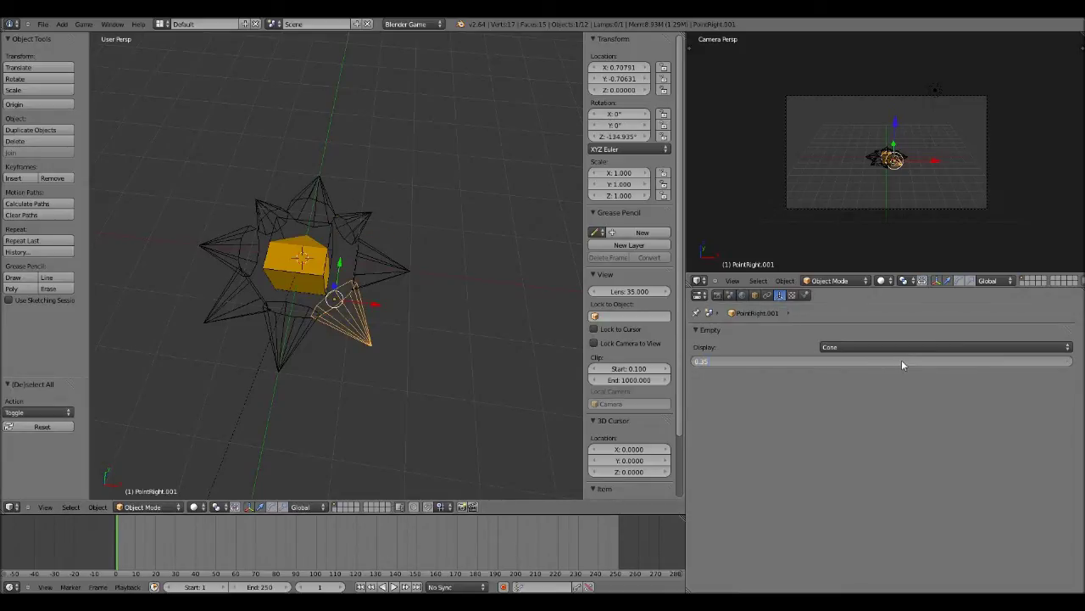
{"action": "key", "text": "Return"}
{"action": "right_click", "coordinate": [238, 298]}
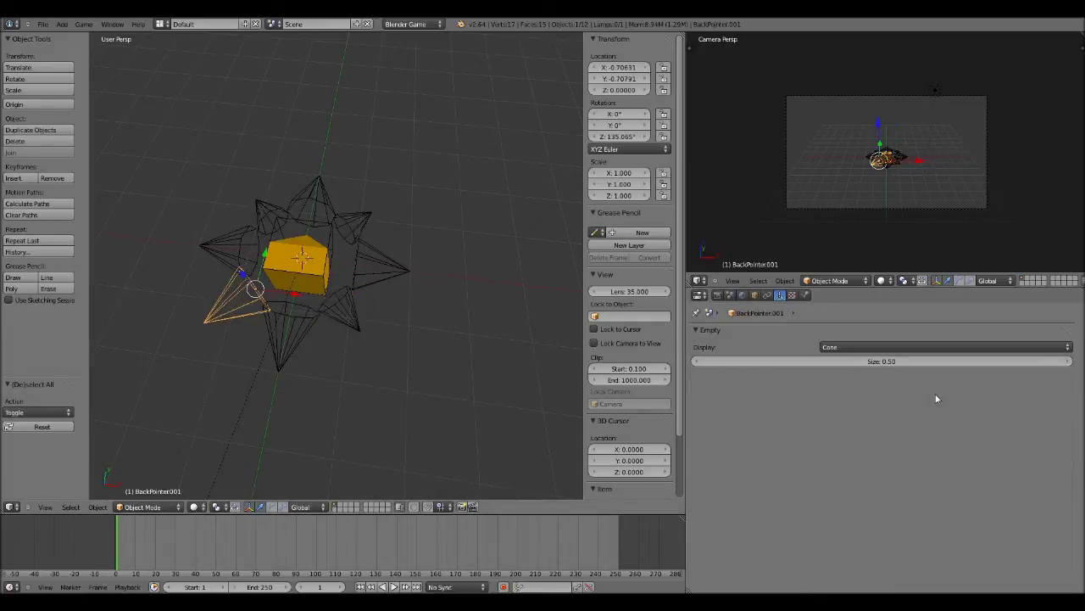
{"action": "left_click", "coordinate": [871, 361]}
{"action": "type", "text": "0.35"}
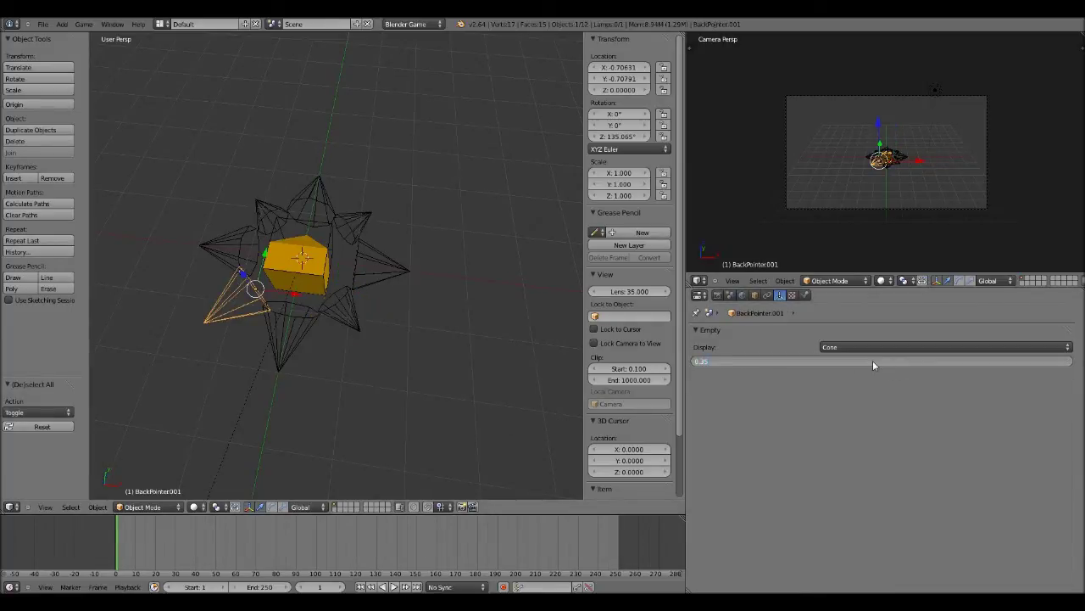
{"action": "key", "text": "Return"}
Step: Rename the small diagonal cone empty PointForward.001 as PointForward_Right
{"action": "right_click_drag", "start_coordinate": [349, 252], "coordinate": [333, 339]}
{"action": "right_click", "coordinate": [331, 336]}
{"action": "mouse_move", "coordinate": [321, 312]}
{"action": "middle_mouse_down"}
{"action": "mouse_move", "coordinate": [337, 294]}
{"action": "mouse_move", "coordinate": [336, 312]}
{"action": "middle_mouse_up"}
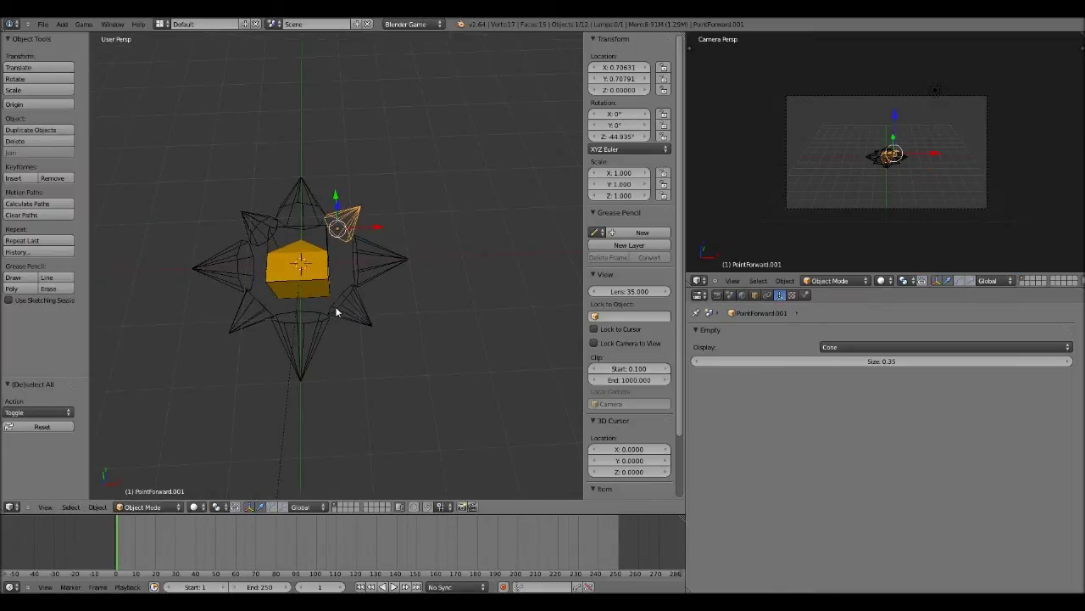
{"action": "left_click", "coordinate": [755, 294]}
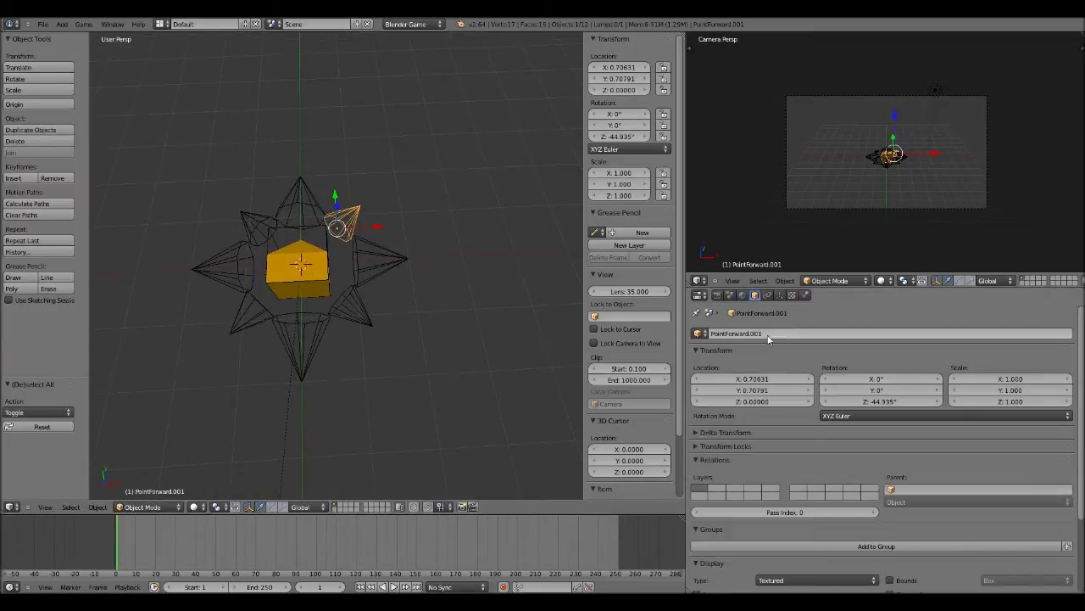
{"action": "left_click", "coordinate": [767, 333]}
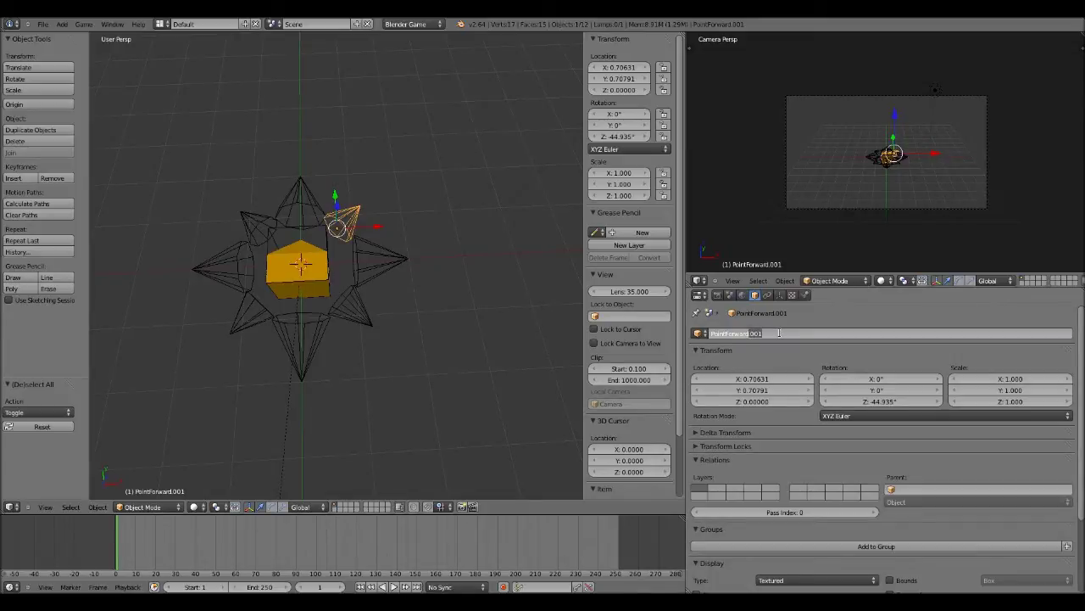
{"action": "key", "text": "BackSpace"}
{"action": "key", "text": "BackSpace"}
{"action": "type", "text": "_Right"}
{"action": "key", "text": "Return"}
Step: Rename the small diagonal cone empty PointLeft.001 as PointForward_Left, with a capital L
{"action": "right_click", "coordinate": [247, 219]}
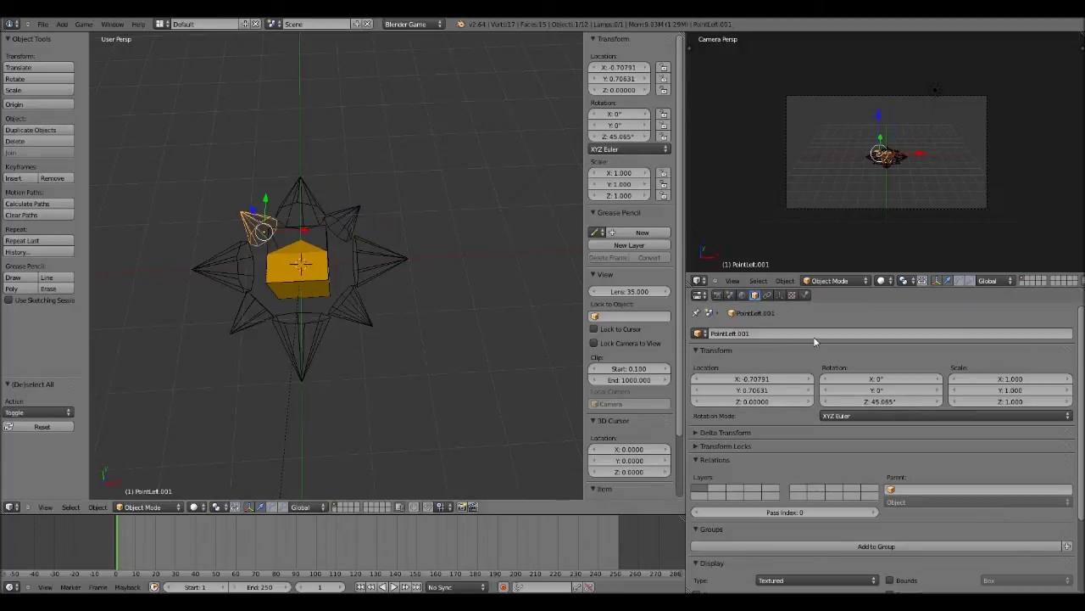
{"action": "left_click", "coordinate": [773, 333]}
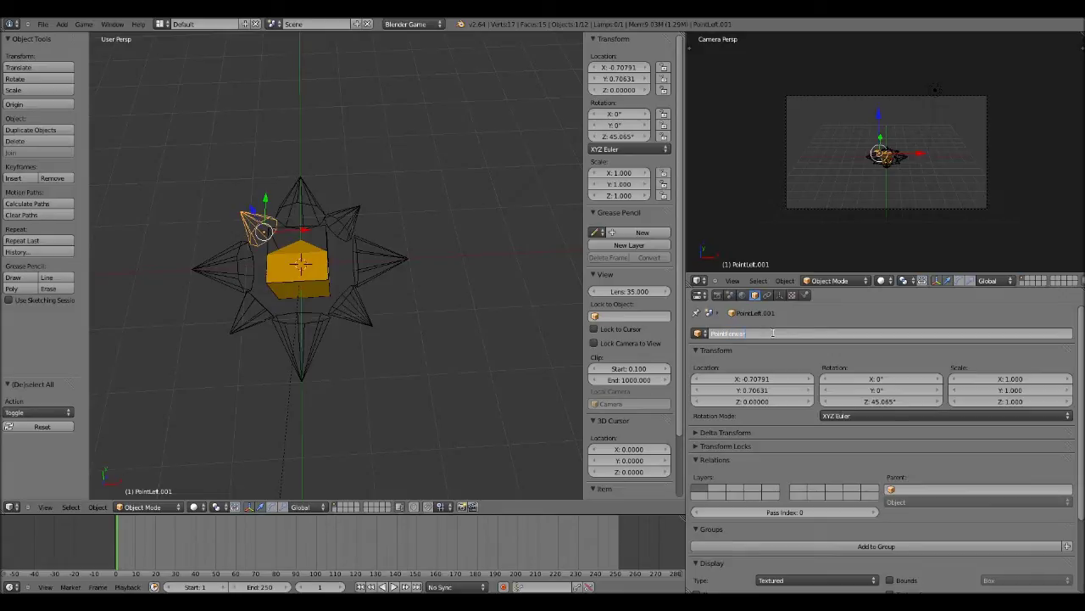
{"action": "type", "text": "PointForward_left"}
{"action": "key", "text": "Return"}
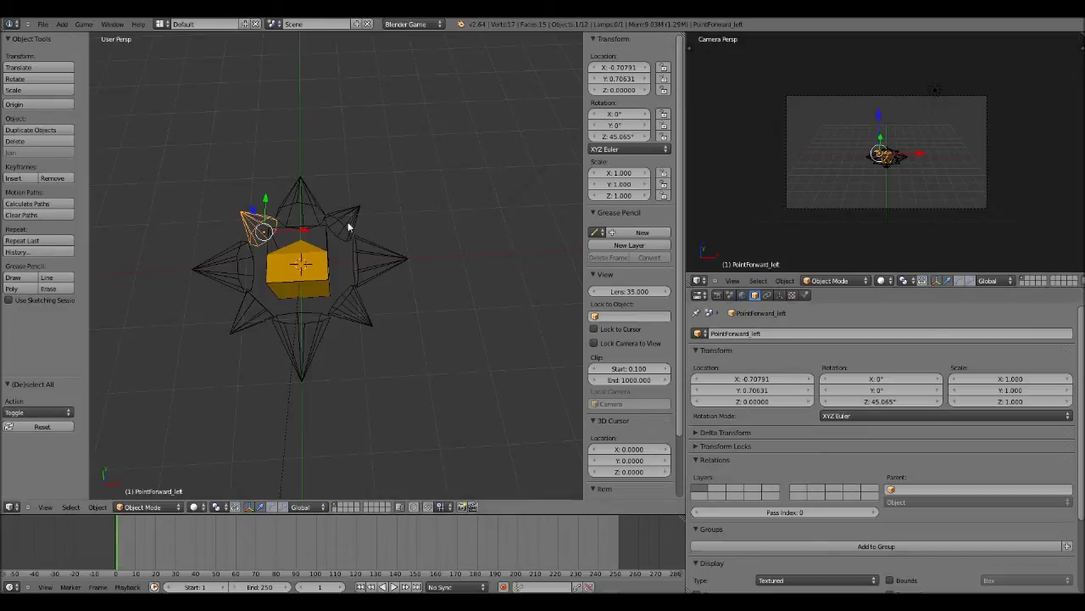
{"action": "left_click", "coordinate": [768, 333]}
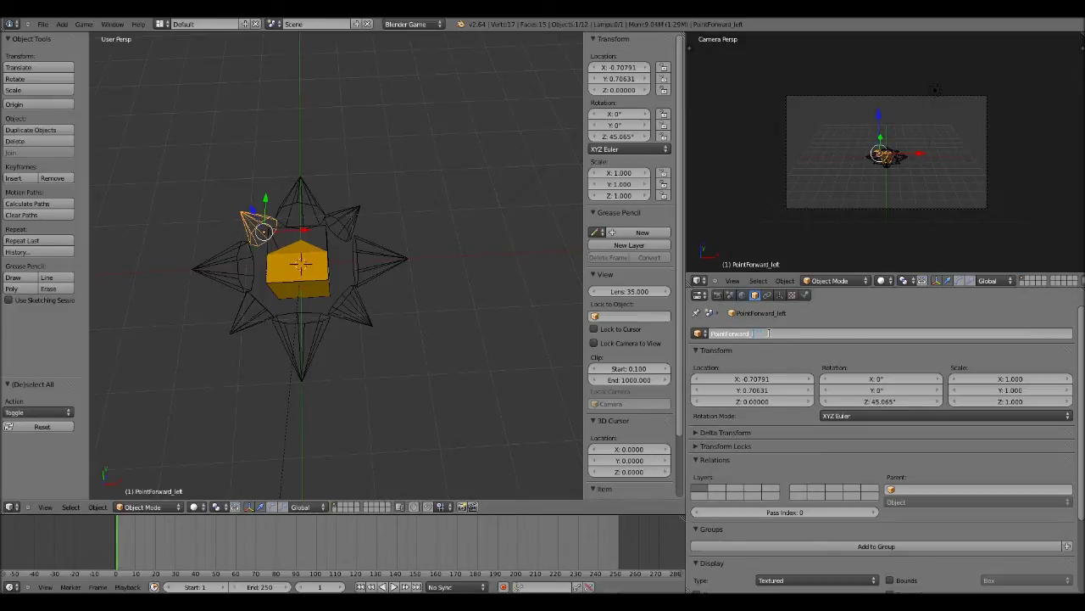
{"action": "type", "text": "Left"}
{"action": "key", "text": "Return"}
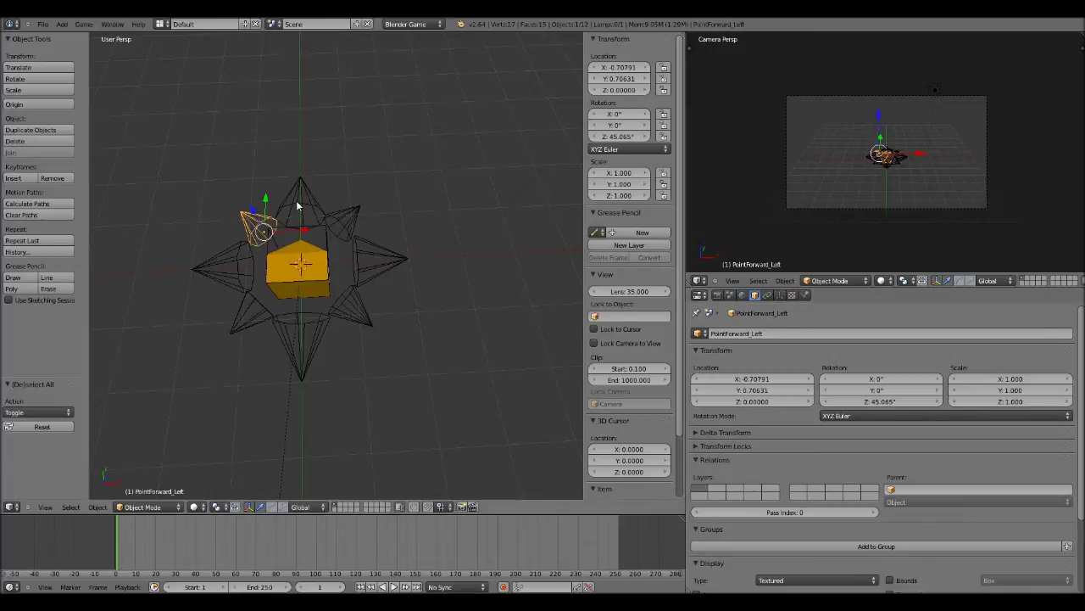
Step: Select the large and front diagonal cone empties one after another to check their names and directions
{"action": "right_click", "coordinate": [298, 204]}
{"action": "right_click", "coordinate": [301, 350]}
{"action": "right_click", "coordinate": [220, 262]}
{"action": "right_click", "coordinate": [301, 194]}
{"action": "right_click", "coordinate": [396, 257]}
{"action": "right_click", "coordinate": [305, 370]}
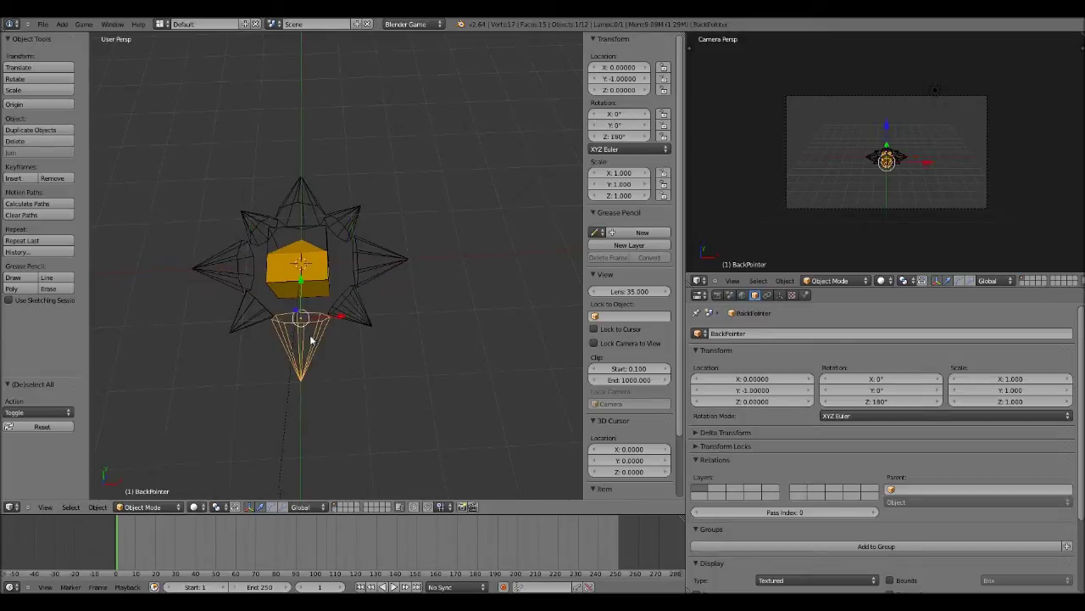
{"action": "right_click", "coordinate": [314, 200]}
{"action": "middle_click_drag", "start_coordinate": [321, 211], "coordinate": [353, 220]}
{"action": "right_click", "coordinate": [347, 222]}
{"action": "right_click", "coordinate": [253, 227]}
{"action": "right_click", "coordinate": [342, 223]}
Step: Rename the small diagonal cone empty PointRight.001 as PointBack_Right
{"action": "right_click", "coordinate": [365, 326]}
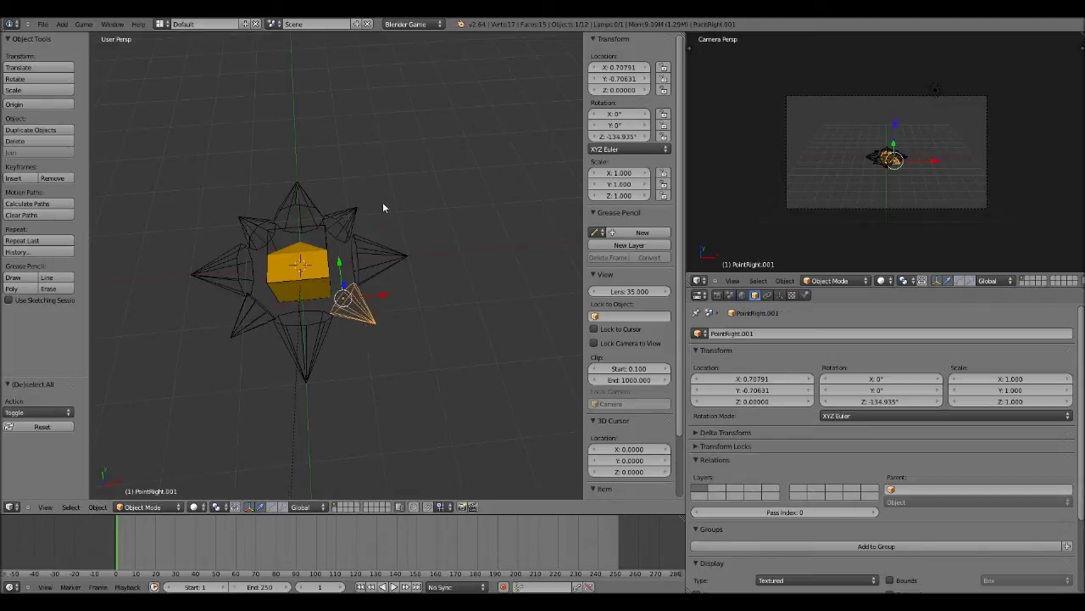
{"action": "middle_click_drag", "start_coordinate": [381, 199], "coordinate": [420, 322]}
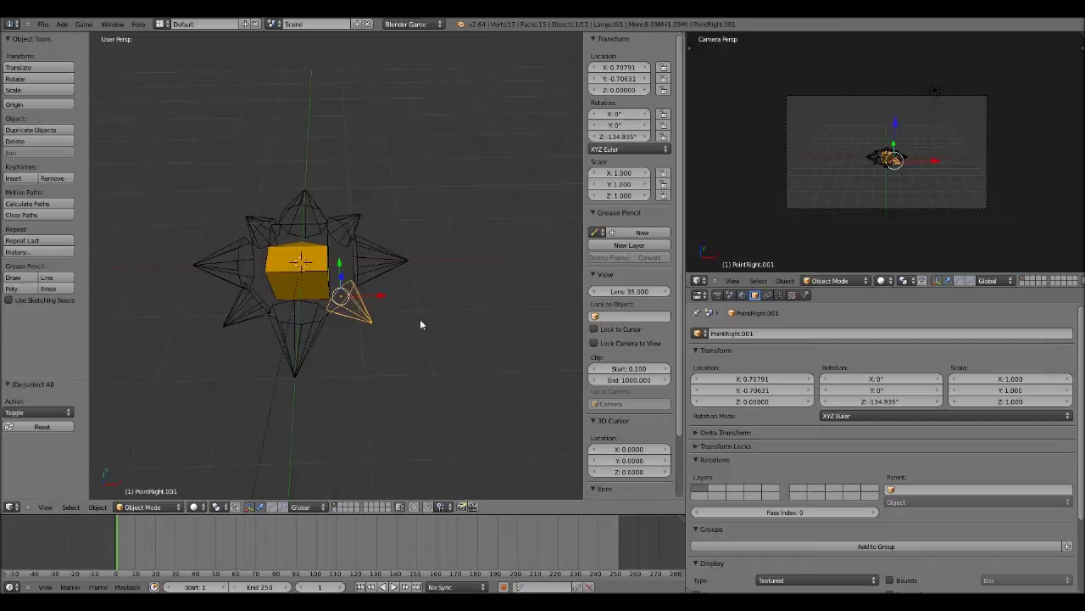
{"action": "left_click", "coordinate": [764, 333]}
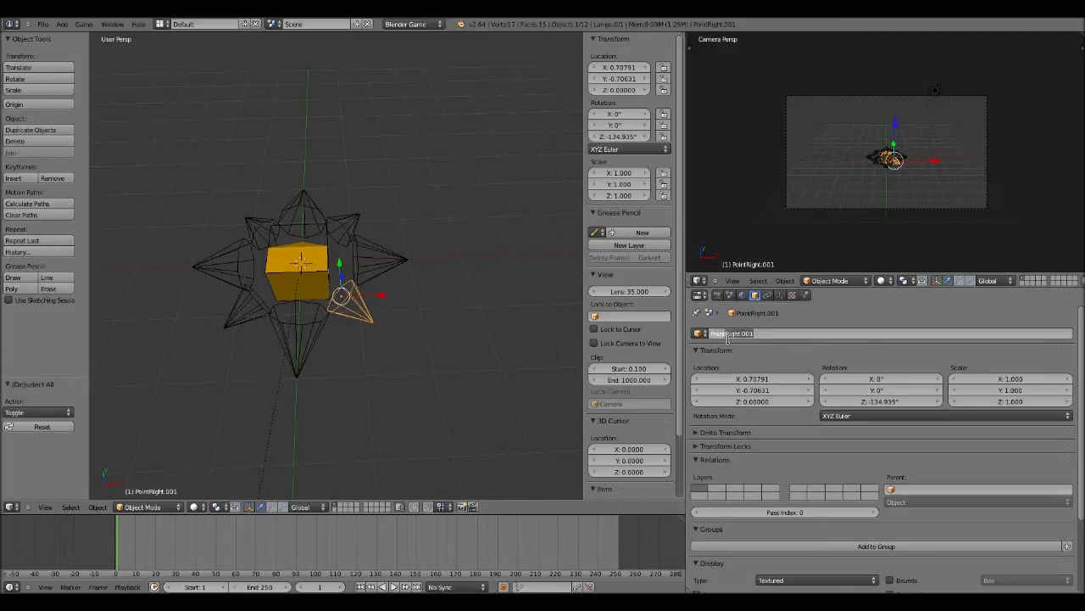
{"action": "type", "text": "PointBack_Right"}
{"action": "key", "text": "Return"}
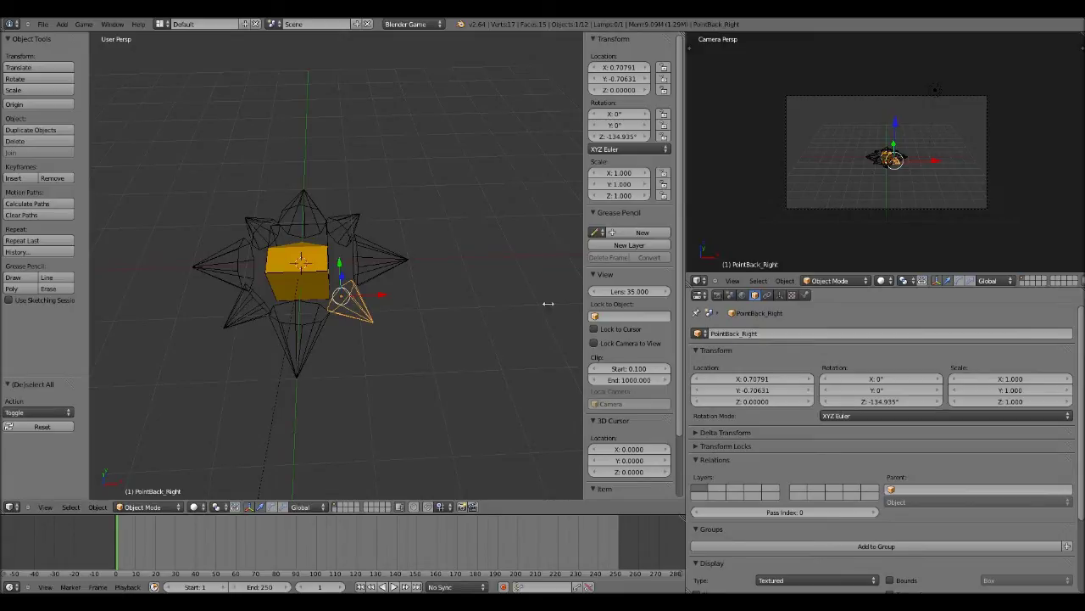
{"action": "double_click", "coordinate": [747, 337]}
{"action": "left_click", "coordinate": [747, 337]}
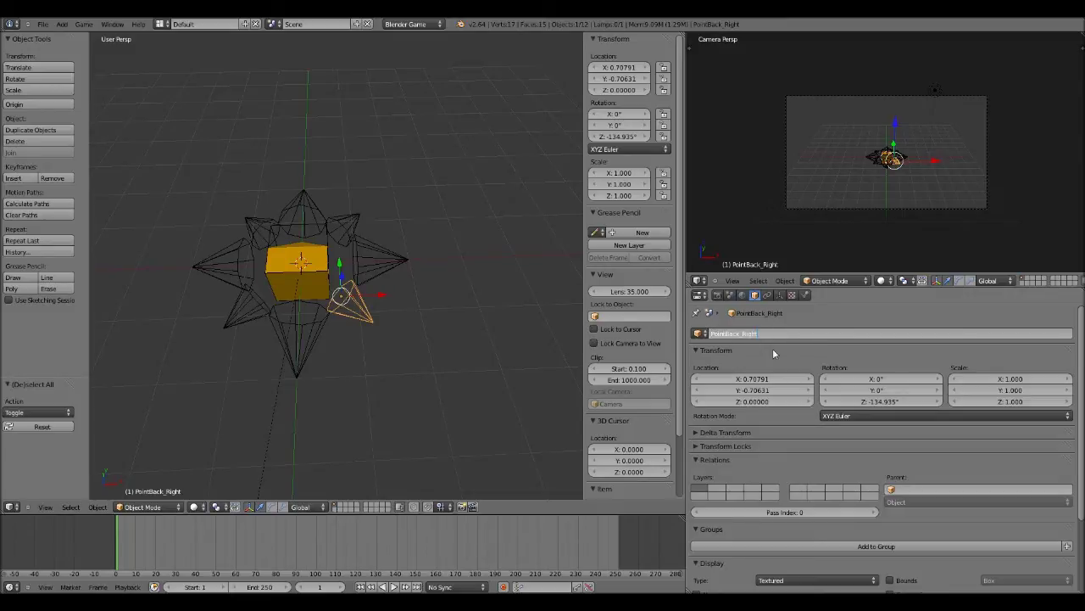
{"action": "left_click", "coordinate": [773, 354]}
{"action": "right_click", "coordinate": [248, 298]}
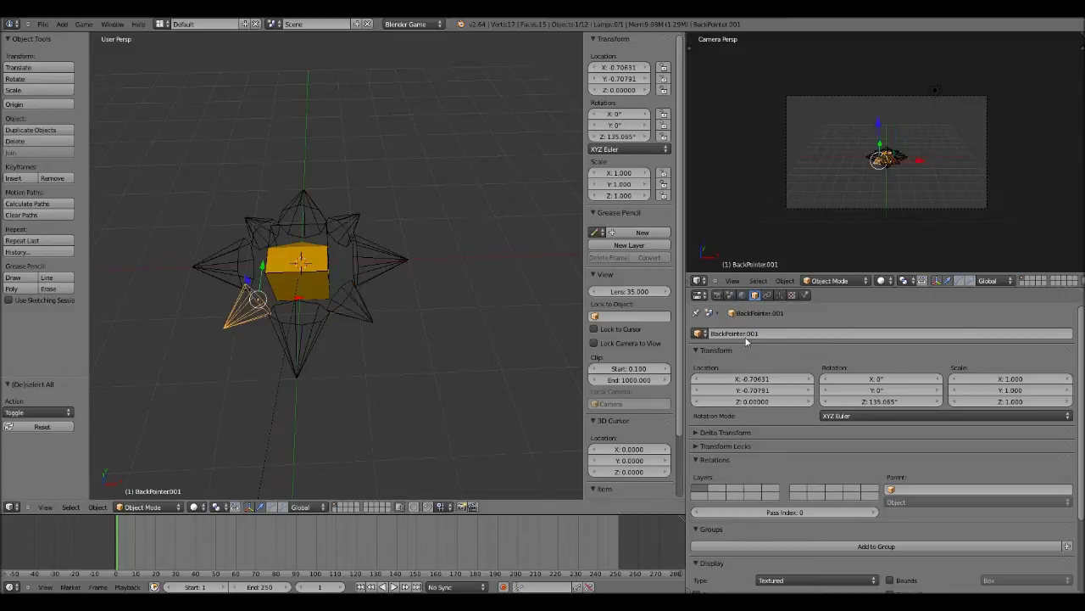
{"action": "left_click", "coordinate": [727, 333]}
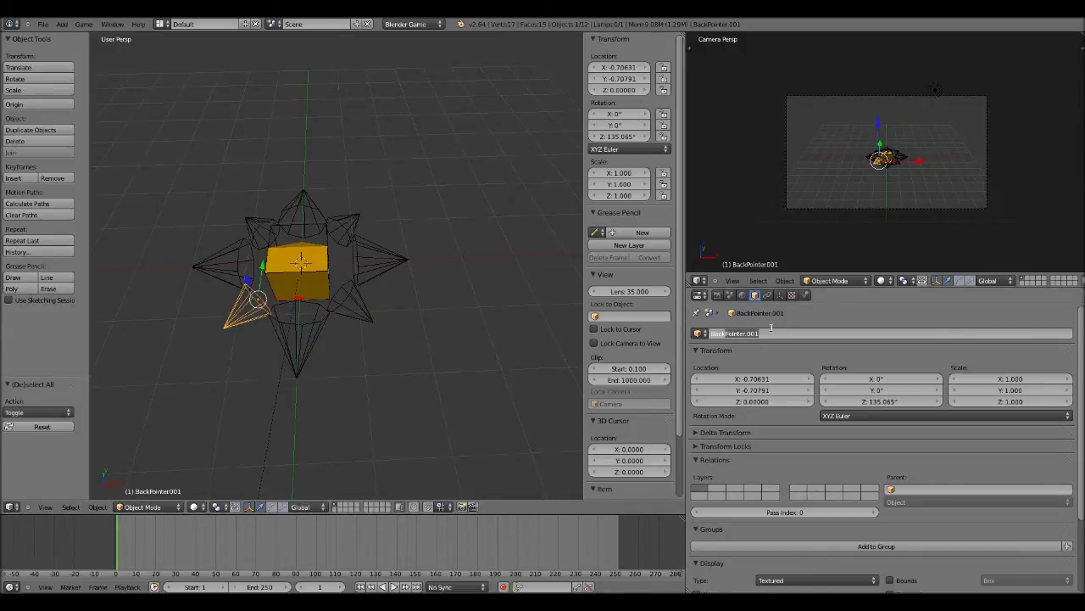
{"action": "left_click", "coordinate": [775, 347]}
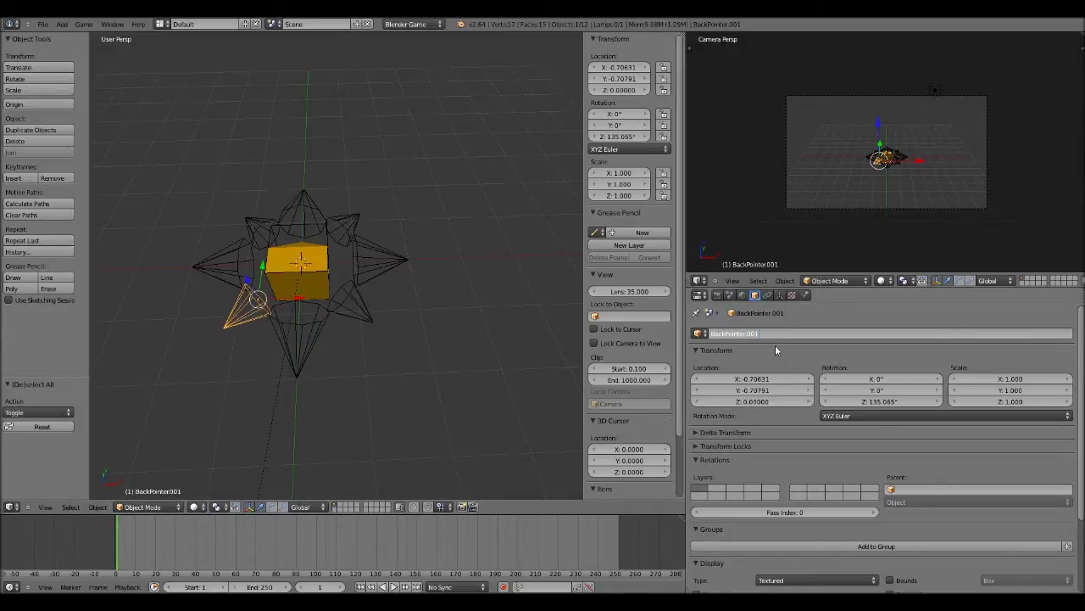
Step: Check the names of the large cone empties and rename BackPointer as PointBack
{"action": "right_click", "coordinate": [306, 204]}
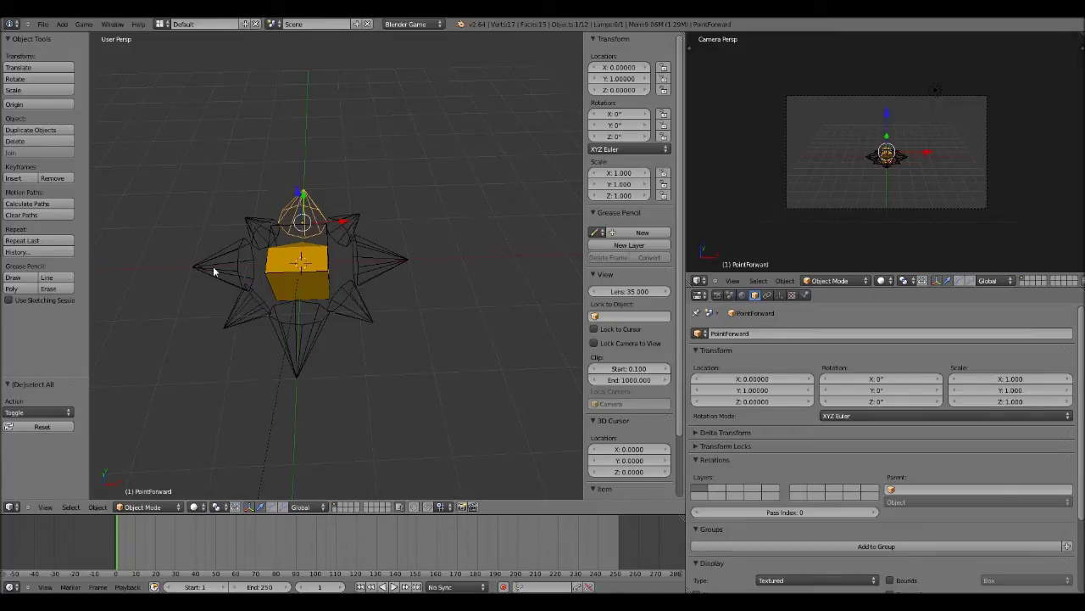
{"action": "right_click", "coordinate": [378, 260]}
{"action": "right_click", "coordinate": [293, 332]}
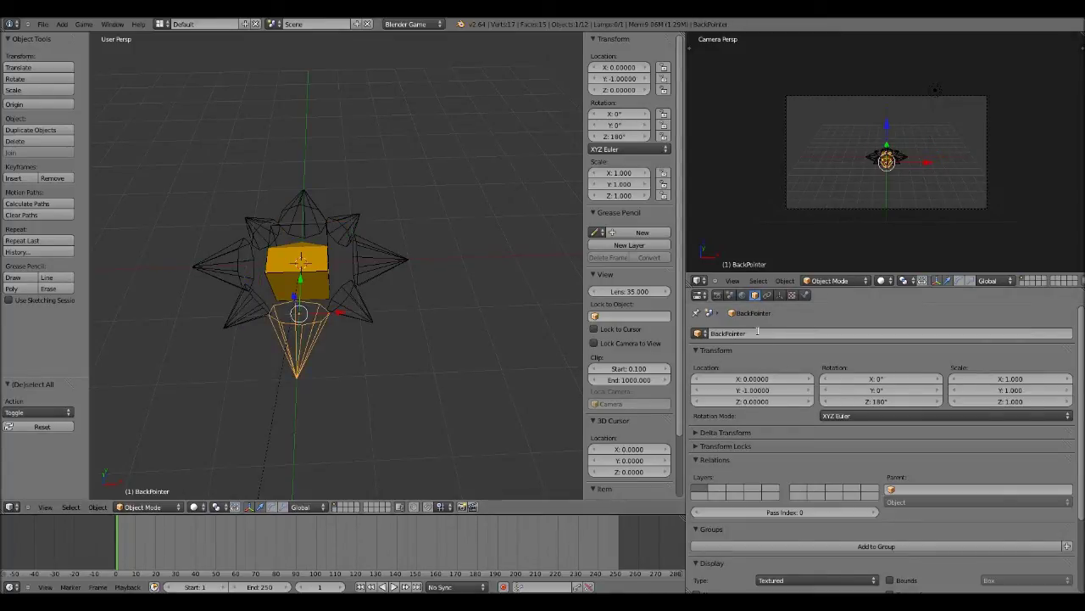
{"action": "left_click", "coordinate": [757, 332]}
{"action": "key", "text": "BackSpace"}
{"action": "type", "text": "PointBack"}
{"action": "key", "text": "Return"}
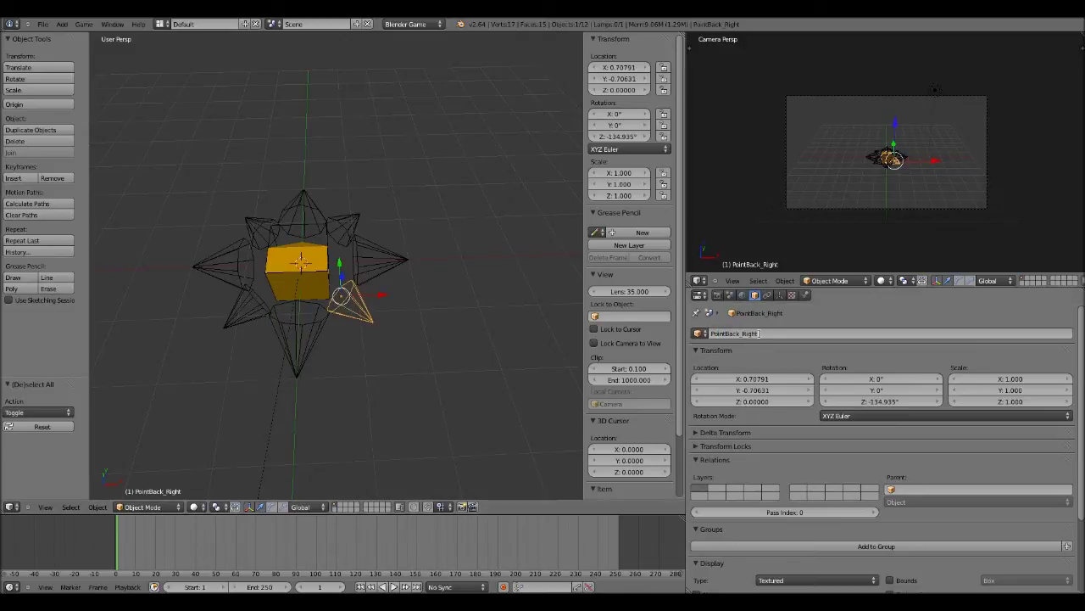
Step: Rename the small diagonal cone empty BackPointer.001 as PointBack_Left
{"action": "left_click", "coordinate": [757, 332]}
{"action": "key", "text": "Escape"}
{"action": "right_click", "coordinate": [254, 302]}
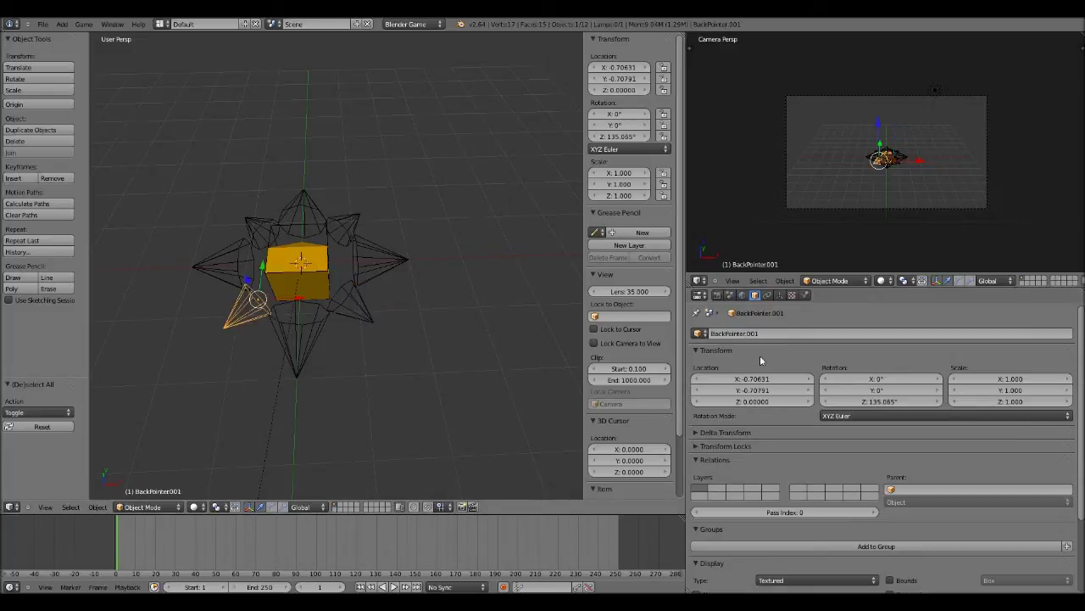
{"action": "left_click", "coordinate": [743, 335]}
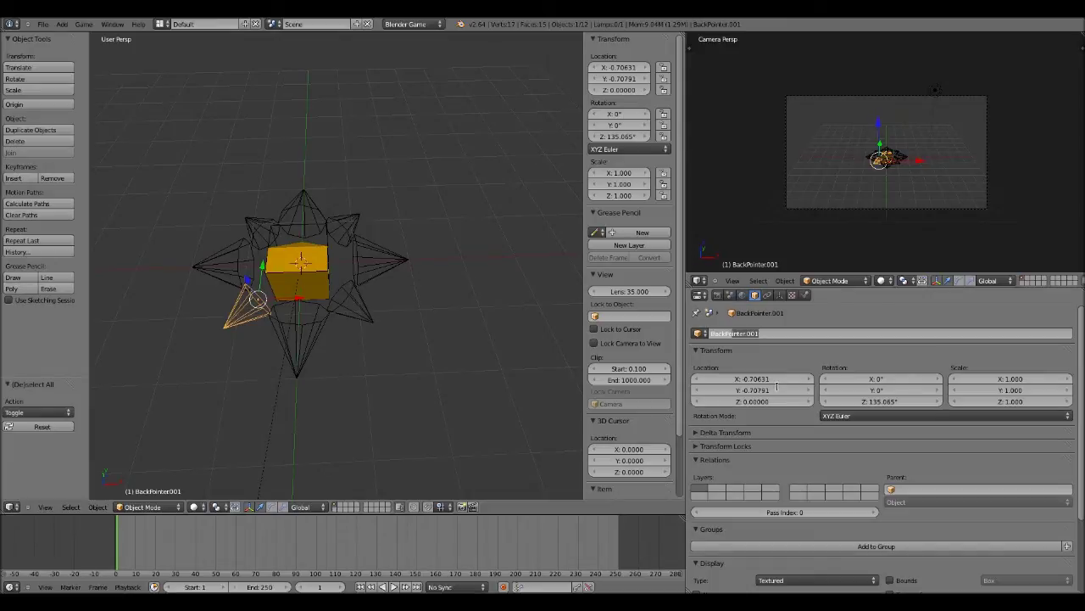
{"action": "key", "text": "BackSpace"}
{"action": "type", "text": "PointBack_Left"}
{"action": "key", "text": "Return"}
Step: Try moving the cont_cube control cube away from the cone empties and cancel the move
{"action": "middle_click_drag", "start_coordinate": [216, 290], "coordinate": [438, 311]}
{"action": "key", "text": "a"}
{"action": "right_click", "coordinate": [369, 295]}
{"action": "key", "text": "g"}
{"action": "right_click", "coordinate": [459, 307]}
{"action": "scroll", "coordinate": [332, 334], "scroll_direction": "up", "scroll_amount": 2}
{"action": "key", "text": "g"}
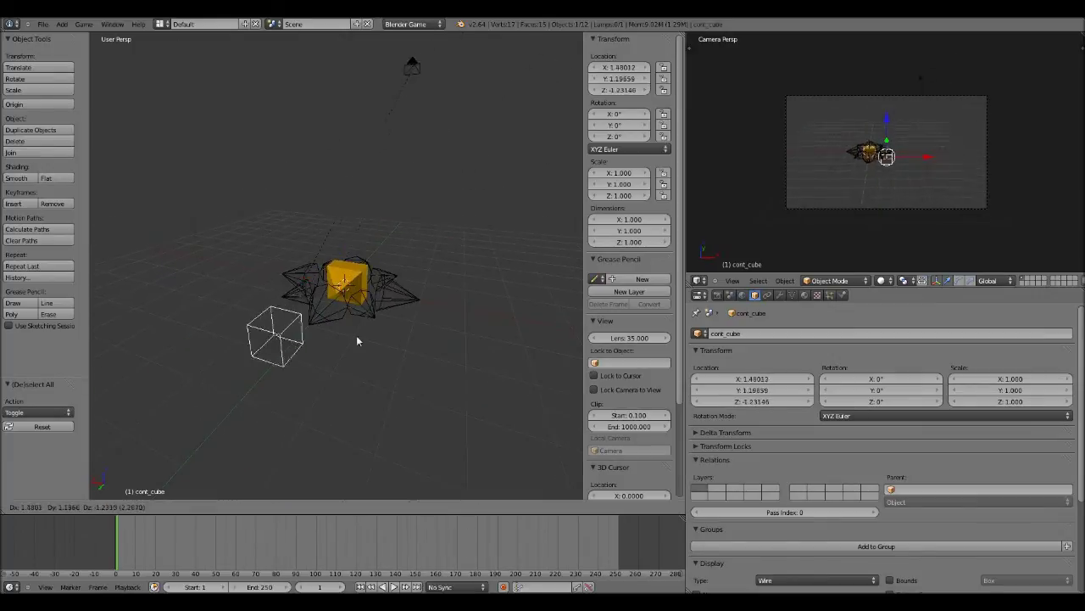
{"action": "right_click", "coordinate": [401, 294]}
Step: Enable the Ghost physics option for the solid player cube
{"action": "scroll", "coordinate": [341, 284], "scroll_direction": "up", "scroll_amount": 3}
{"action": "scroll", "coordinate": [342, 284], "scroll_direction": "up", "scroll_amount": 1}
{"action": "right_click", "coordinate": [343, 285]}
{"action": "left_click", "coordinate": [843, 296]}
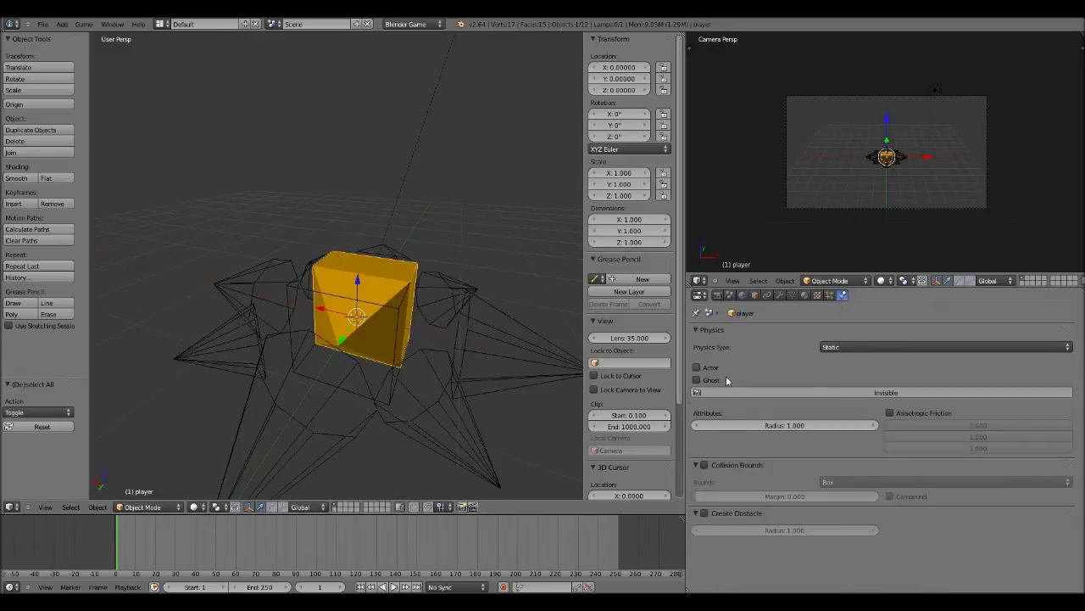
{"action": "left_click", "coordinate": [725, 379]}
Step: Set the physics type of the wireframe cont_cube to Dynamic
{"action": "scroll", "coordinate": [344, 303], "scroll_direction": "down", "scroll_amount": 5}
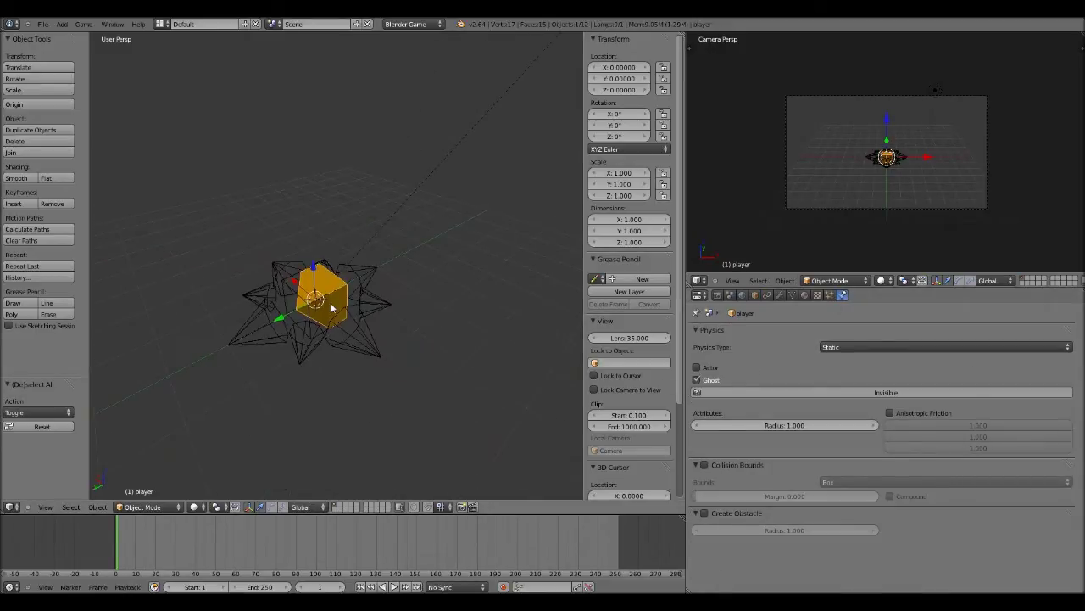
{"action": "scroll", "coordinate": [343, 302], "scroll_direction": "down", "scroll_amount": 2}
{"action": "middle_click_drag", "start_coordinate": [344, 303], "coordinate": [353, 296]}
{"action": "right_click", "coordinate": [323, 309]}
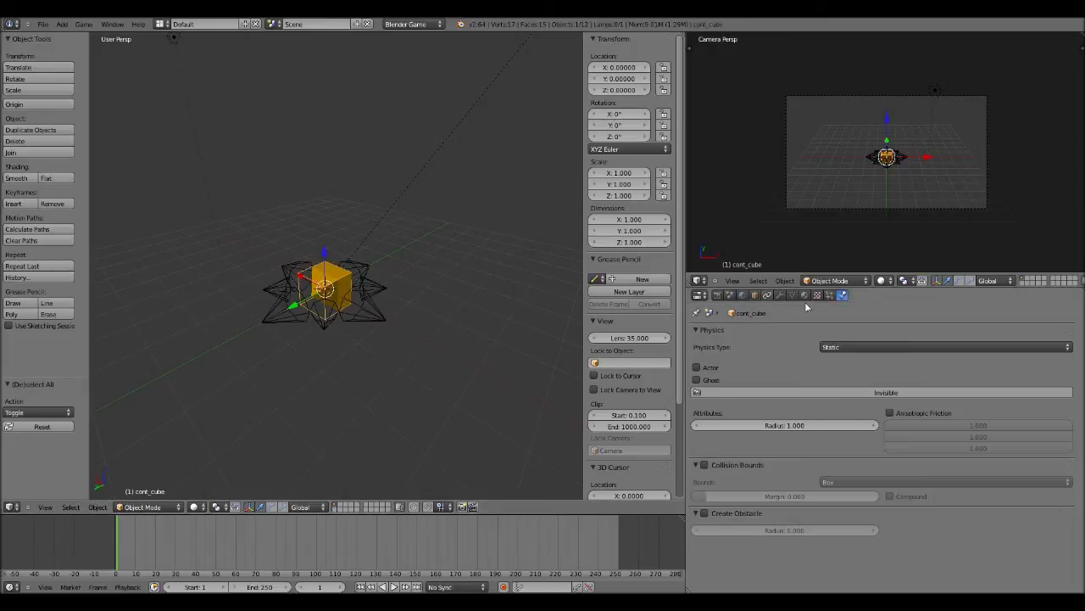
{"action": "left_click", "coordinate": [856, 346]}
{"action": "left_click", "coordinate": [867, 294]}
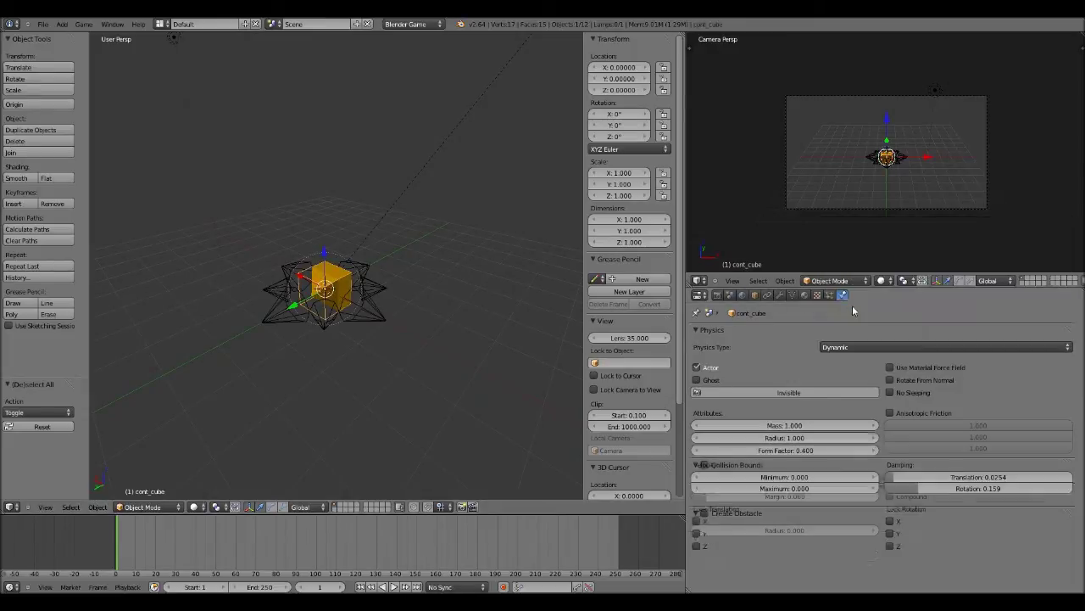
Step: Reduce the physics radius of cont_cube to 0.540 so its bounding circle fits the cube
{"action": "middle_click_drag", "start_coordinate": [547, 355], "coordinate": [441, 341]}
{"action": "scroll", "coordinate": [365, 311], "scroll_direction": "up", "scroll_amount": 4}
{"action": "middle_click_drag", "start_coordinate": [441, 341], "coordinate": [407, 292]}
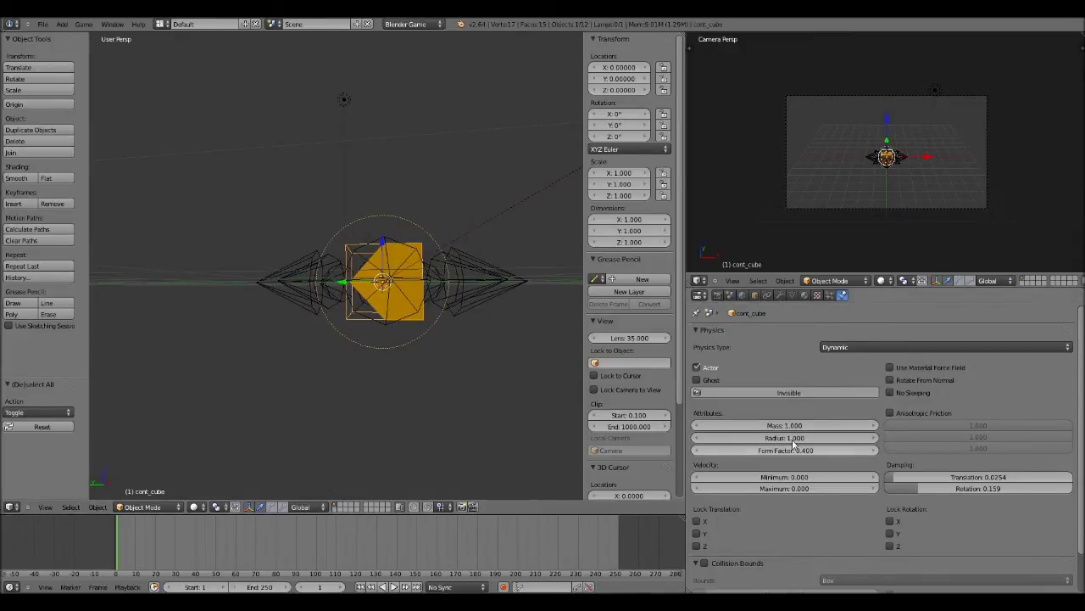
{"action": "left_click_drag", "start_coordinate": [792, 442], "coordinate": [773, 440]}
{"action": "middle_click_drag", "start_coordinate": [450, 369], "coordinate": [447, 349]}
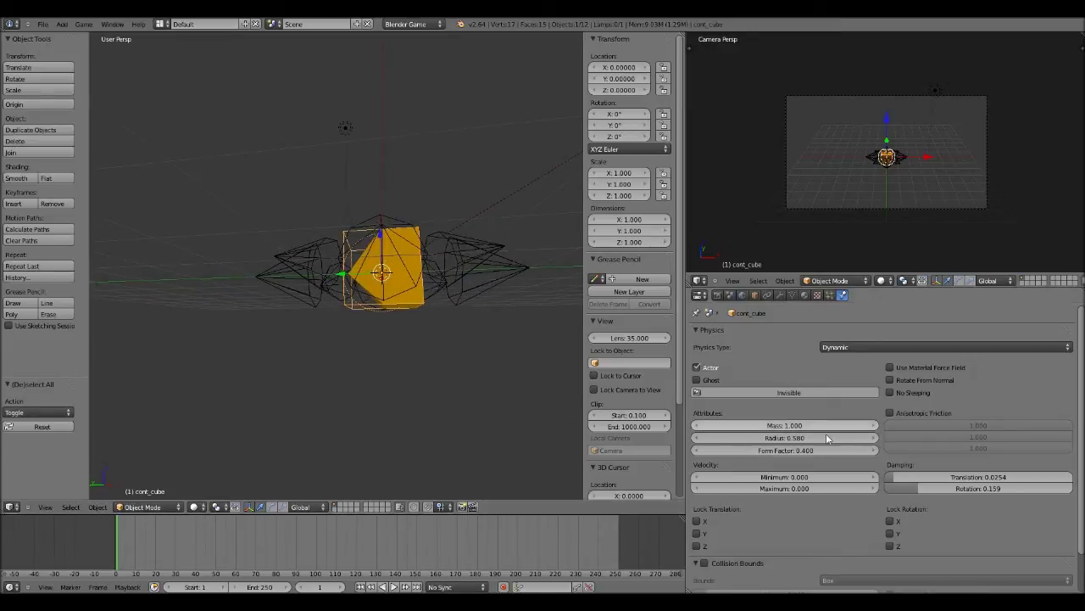
{"action": "left_click_drag", "start_coordinate": [801, 439], "coordinate": [795, 438]}
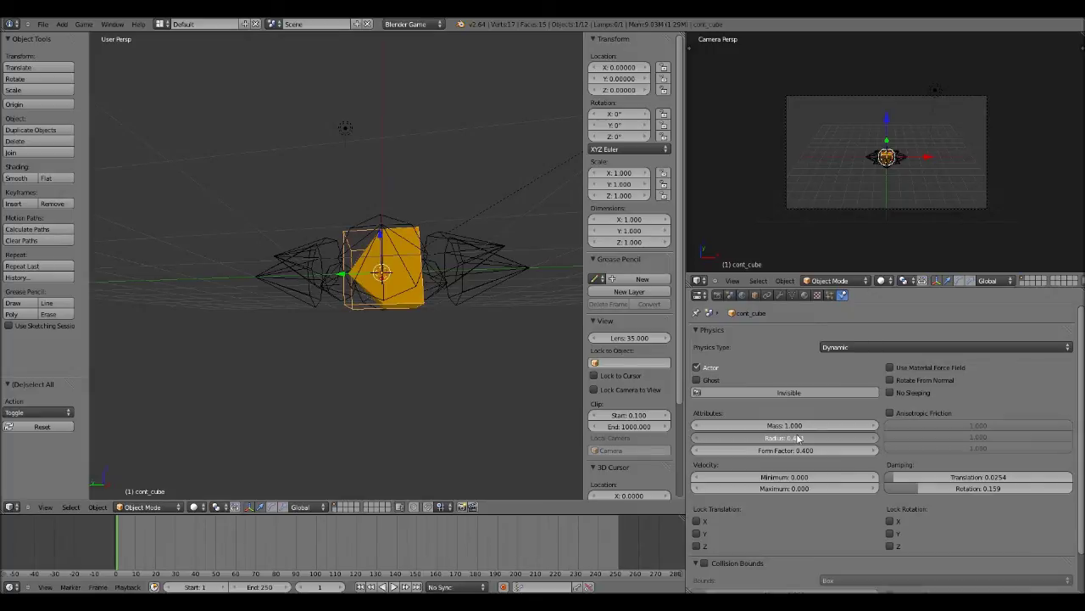
{"action": "left_click_drag", "start_coordinate": [799, 437], "coordinate": [799, 437]}
Step: Turn off the Ghost physics option for the player cube
{"action": "middle_click_drag", "start_coordinate": [497, 382], "coordinate": [393, 315]}
{"action": "right_click", "coordinate": [382, 301]}
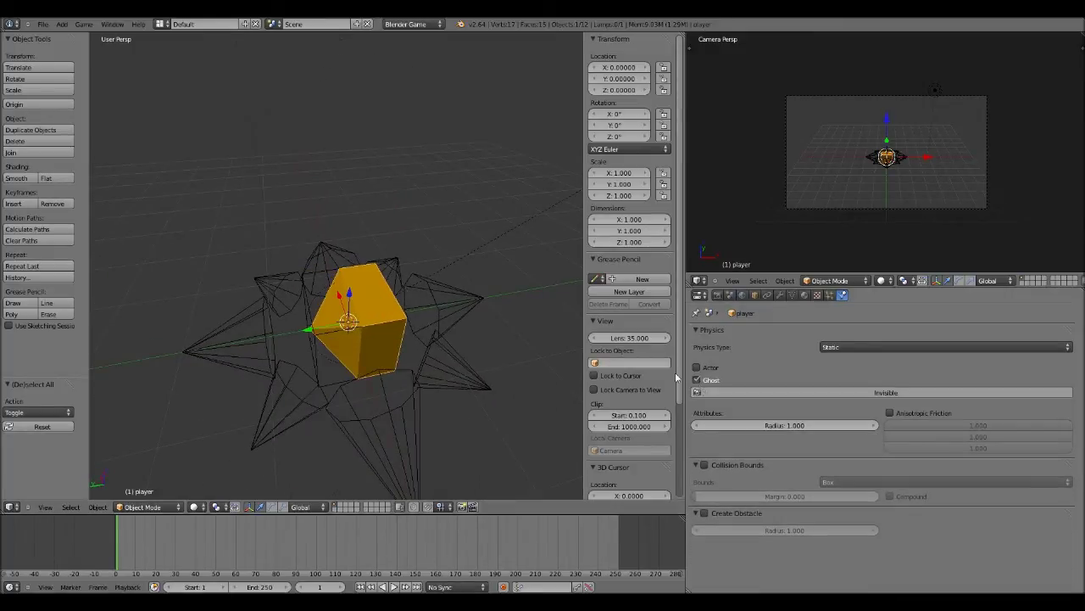
{"action": "middle_click_drag", "start_coordinate": [475, 339], "coordinate": [450, 295]}
{"action": "middle_click_drag", "start_coordinate": [314, 270], "coordinate": [376, 273]}
{"action": "right_click", "coordinate": [349, 268]}
{"action": "right_click", "coordinate": [379, 276]}
{"action": "left_click", "coordinate": [721, 383]}
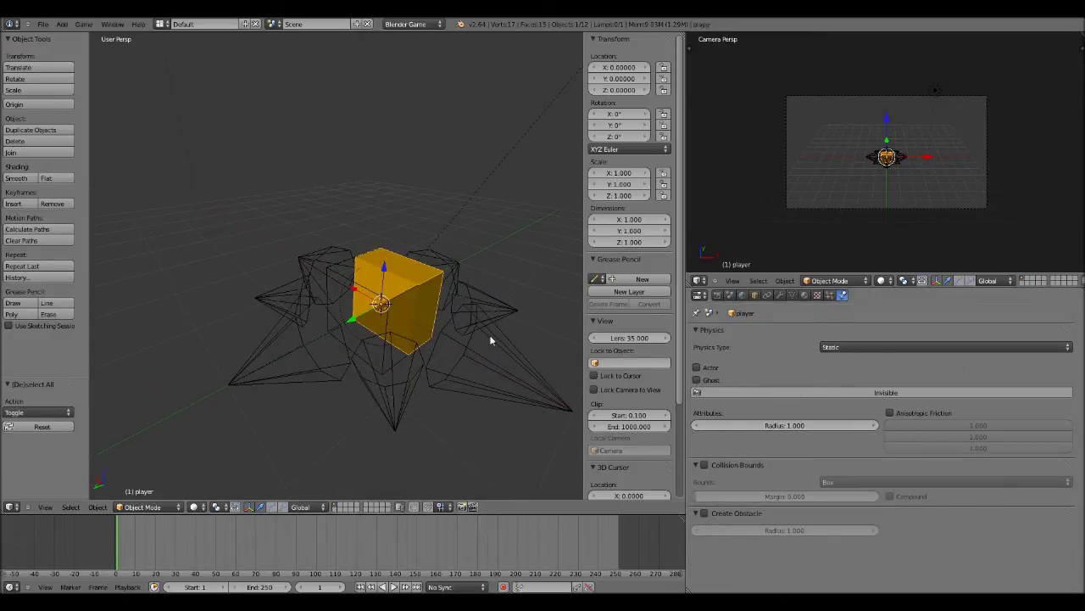
Step: Save the project as a new Blender file, replacing the default file name untitled.blend
{"action": "key", "text": "ctrl+s"}
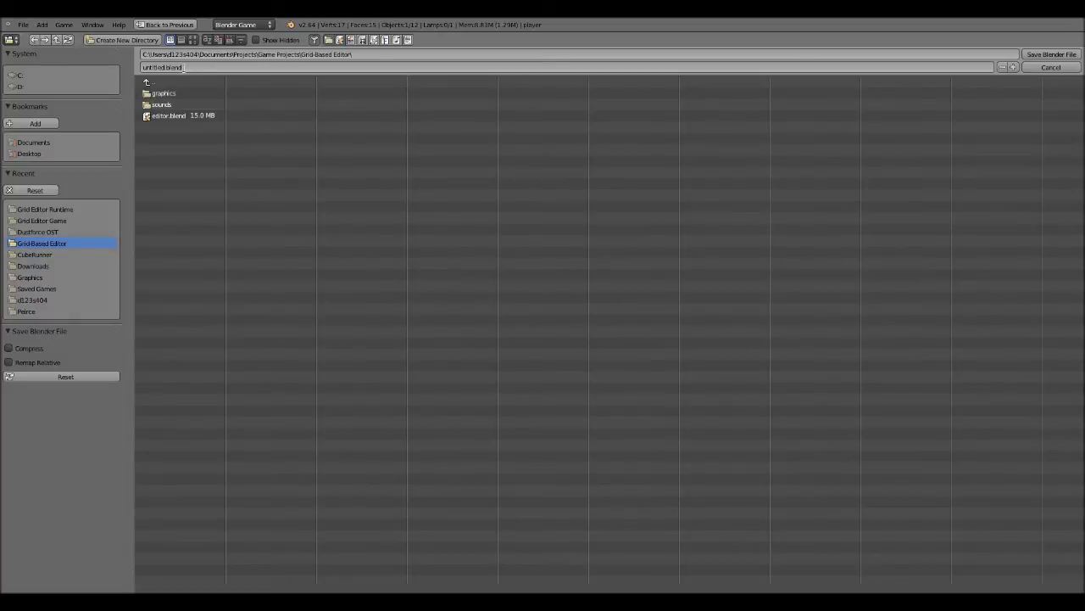
{"action": "key", "text": "ctrl+a"}
{"action": "key", "text": "BackSpace"}
{"action": "left_click", "coordinate": [1049, 56]}
Step: Run the game in the perspective view to see how the two cubes interact, and stop it
{"action": "middle_click_drag", "start_coordinate": [459, 274], "coordinate": [422, 295]}
{"action": "scroll", "coordinate": [421, 295], "scroll_direction": "down", "scroll_amount": 3}
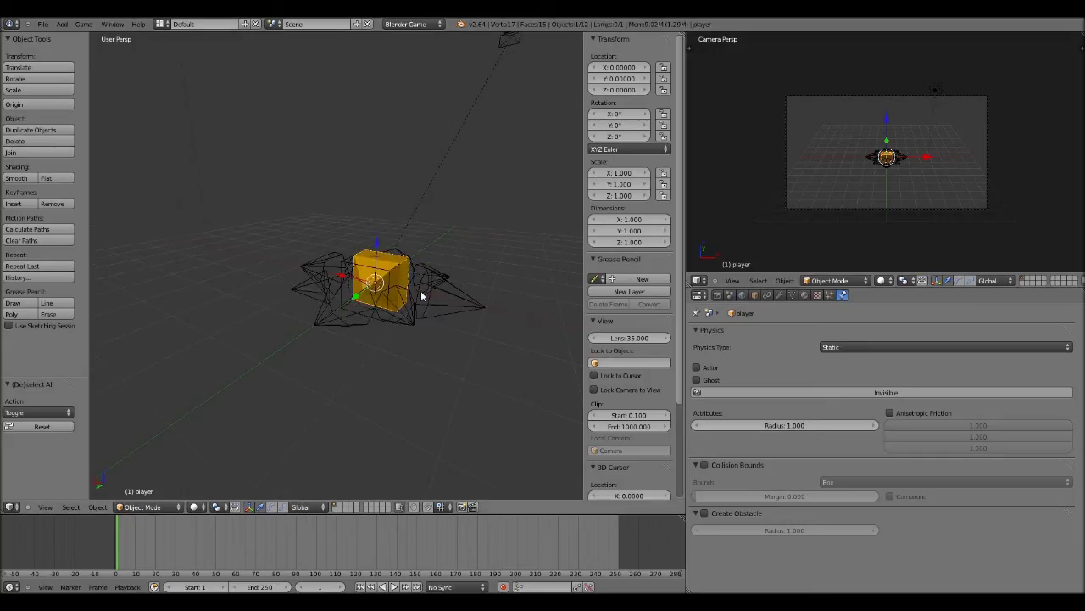
{"action": "key", "text": "p"}
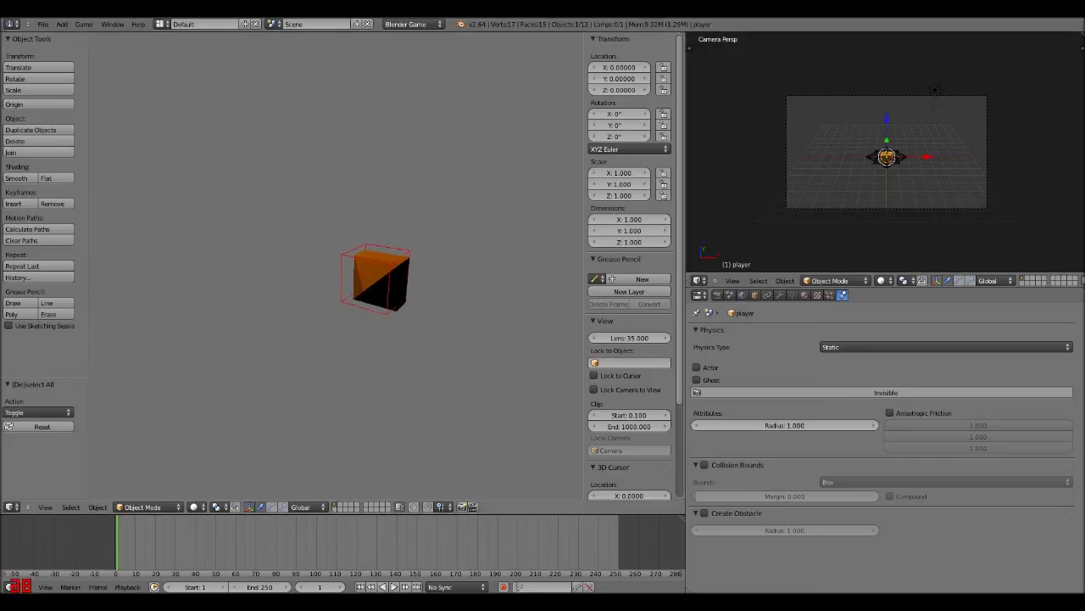
{"action": "key", "text": "Escape"}
Step: Check the physics settings of cont_cube and the cone empties around it
{"action": "right_click", "coordinate": [332, 271]}
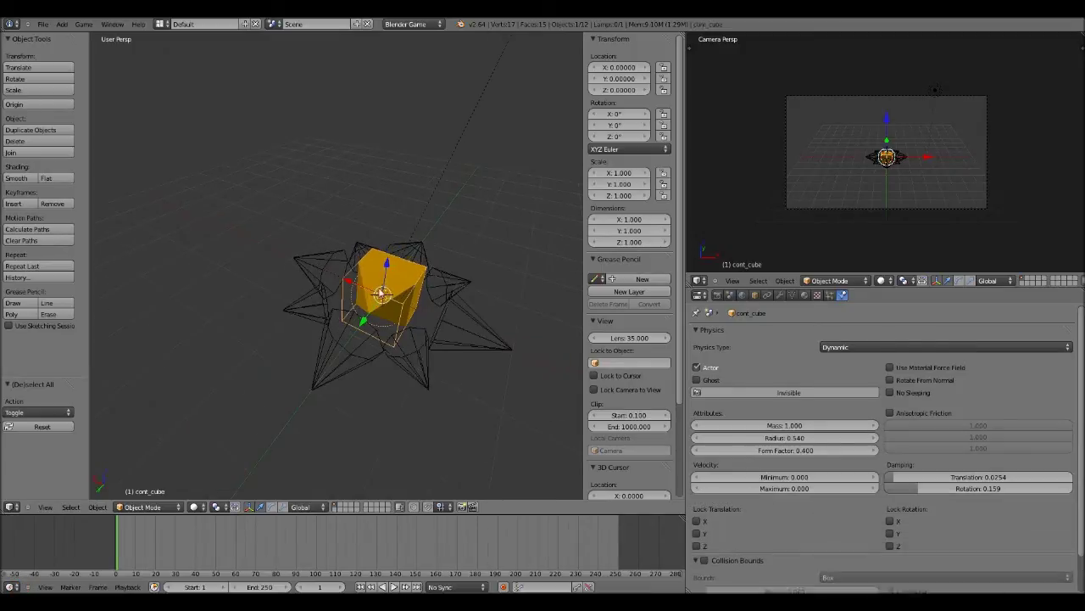
{"action": "right_click", "coordinate": [332, 256]}
{"action": "middle_click_drag", "start_coordinate": [332, 256], "coordinate": [281, 254]}
{"action": "right_click", "coordinate": [310, 268]}
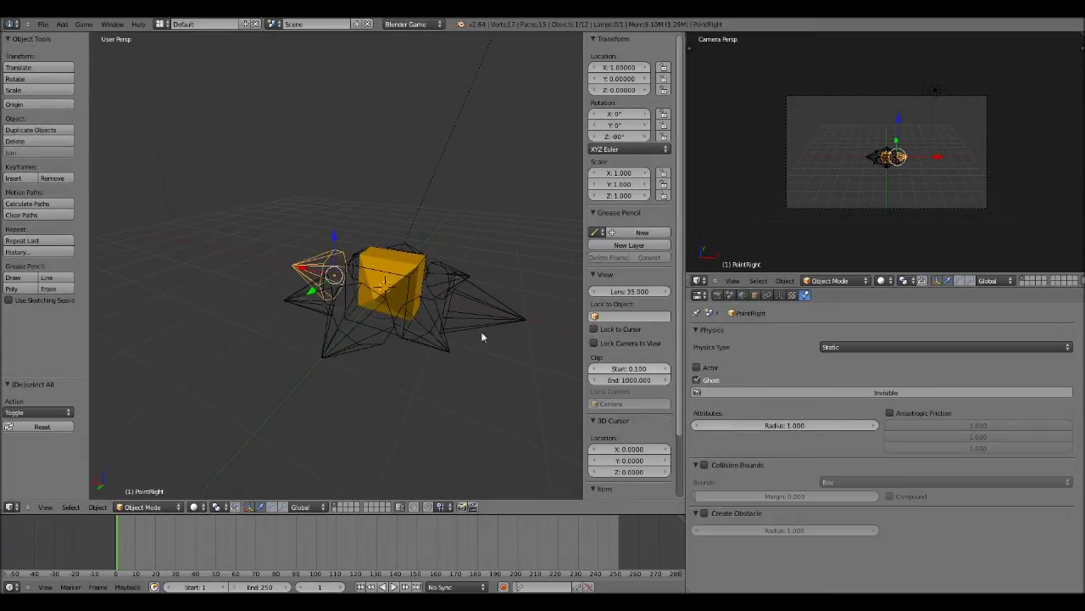
{"action": "middle_click_drag", "start_coordinate": [484, 334], "coordinate": [716, 355]}
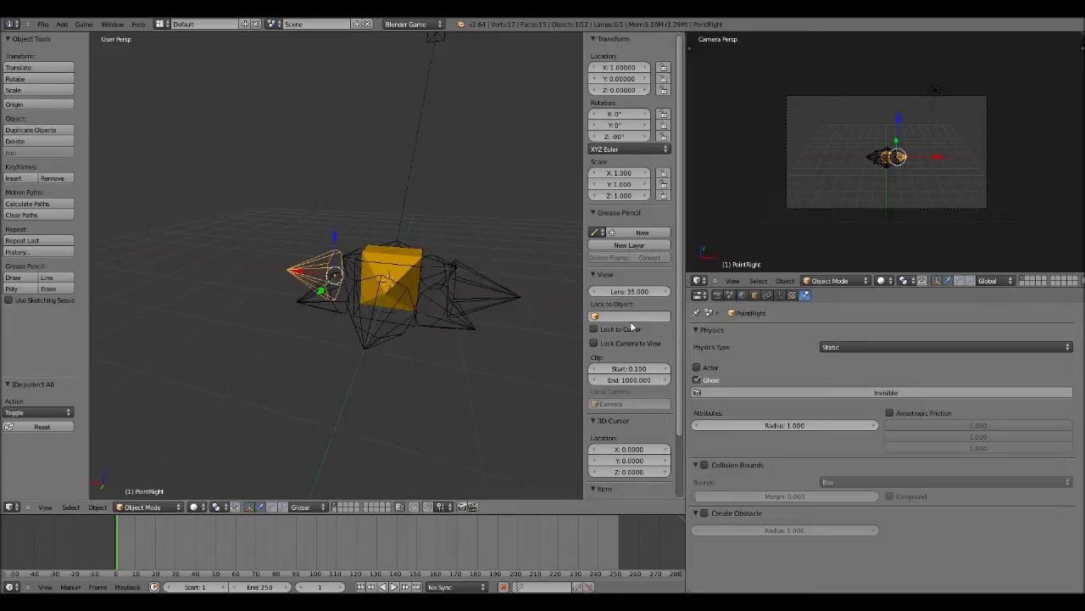
{"action": "right_click", "coordinate": [351, 334]}
{"action": "middle_click_drag", "start_coordinate": [351, 334], "coordinate": [399, 295]}
Step: Enable Ghost for the player cube, run the game as a test and stop it
{"action": "right_click", "coordinate": [399, 295]}
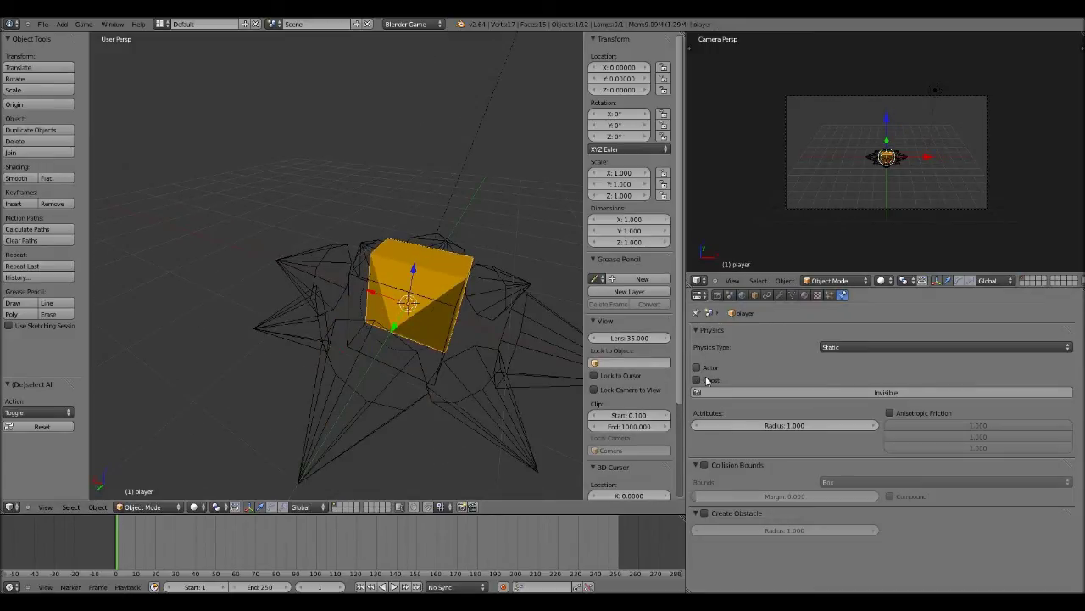
{"action": "left_click", "coordinate": [706, 380]}
{"action": "middle_click_drag", "start_coordinate": [546, 300], "coordinate": [436, 302]}
{"action": "key", "text": "p"}
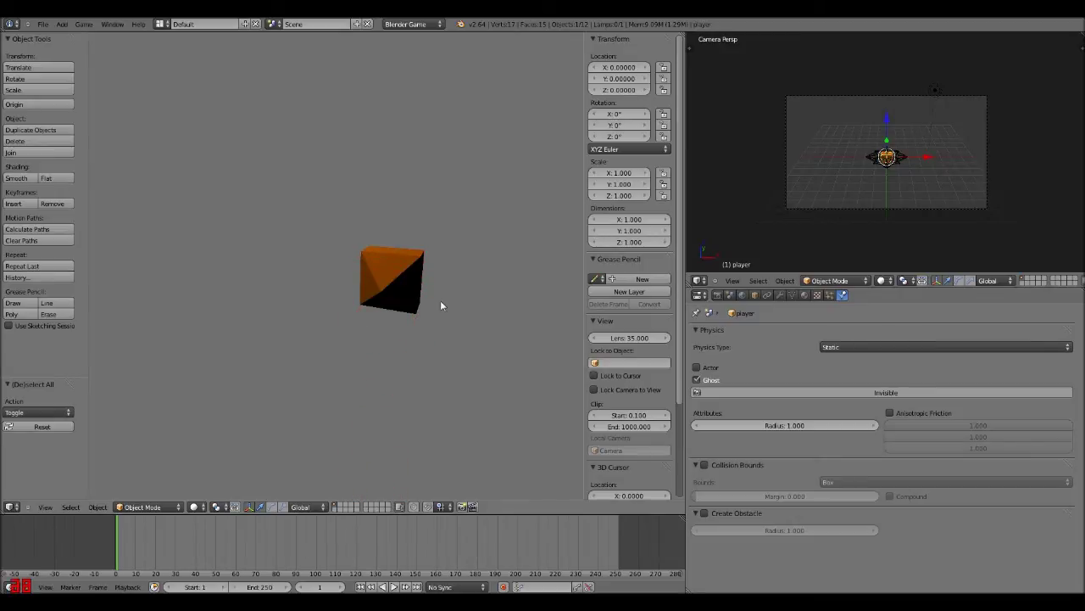
{"action": "key", "text": "Escape"}
Step: Parent the player cube to cont_cube as an object
{"action": "right_click", "coordinate": [379, 272]}
{"action": "mouse_move", "coordinate": [378, 272]}
{"action": "middle_mouse_down"}
{"action": "mouse_move", "coordinate": [351, 310]}
{"action": "mouse_move", "coordinate": [378, 256]}
{"action": "middle_mouse_up"}
{"action": "scroll", "coordinate": [351, 310], "scroll_direction": "up", "scroll_amount": 3}
{"action": "right_click", "coordinate": [365, 300]}
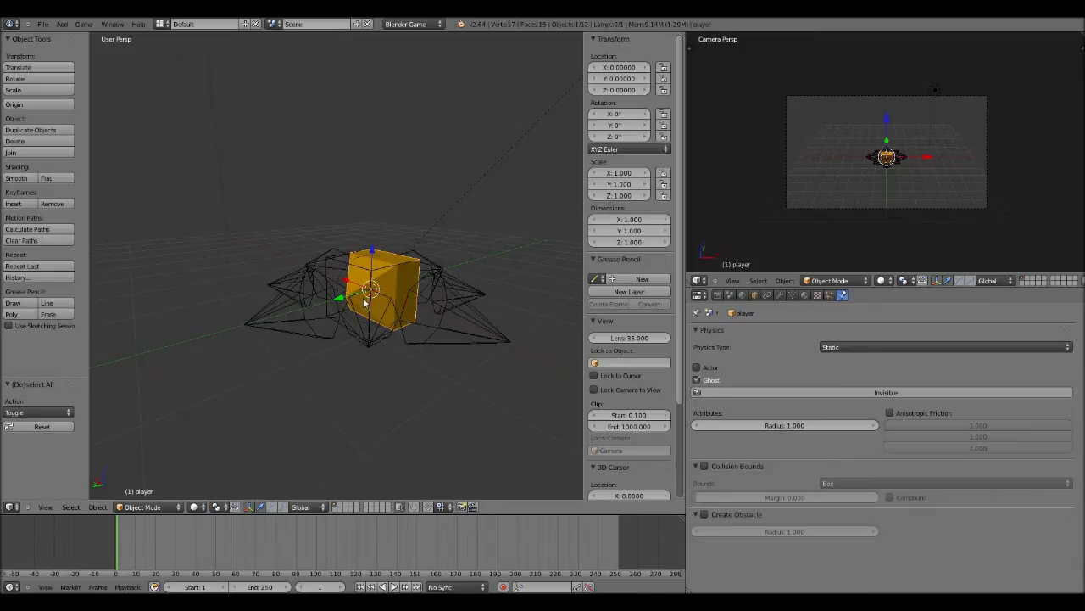
{"action": "right_click", "coordinate": [362, 266]}
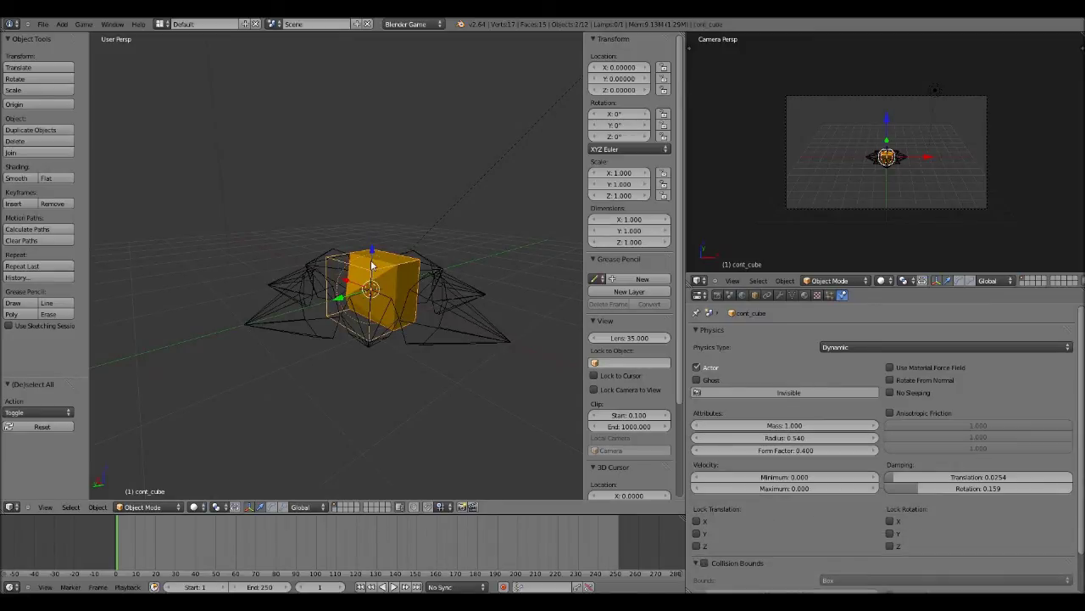
{"action": "key", "text": "ctrl+p"}
{"action": "left_click", "coordinate": [373, 262]}
Step: Try moving cont_cube together with its child player cube and cancel the move
{"action": "middle_click_drag", "start_coordinate": [371, 263], "coordinate": [312, 327]}
{"action": "right_click", "coordinate": [320, 288]}
{"action": "right_click", "coordinate": [354, 299]}
{"action": "key", "text": "g"}
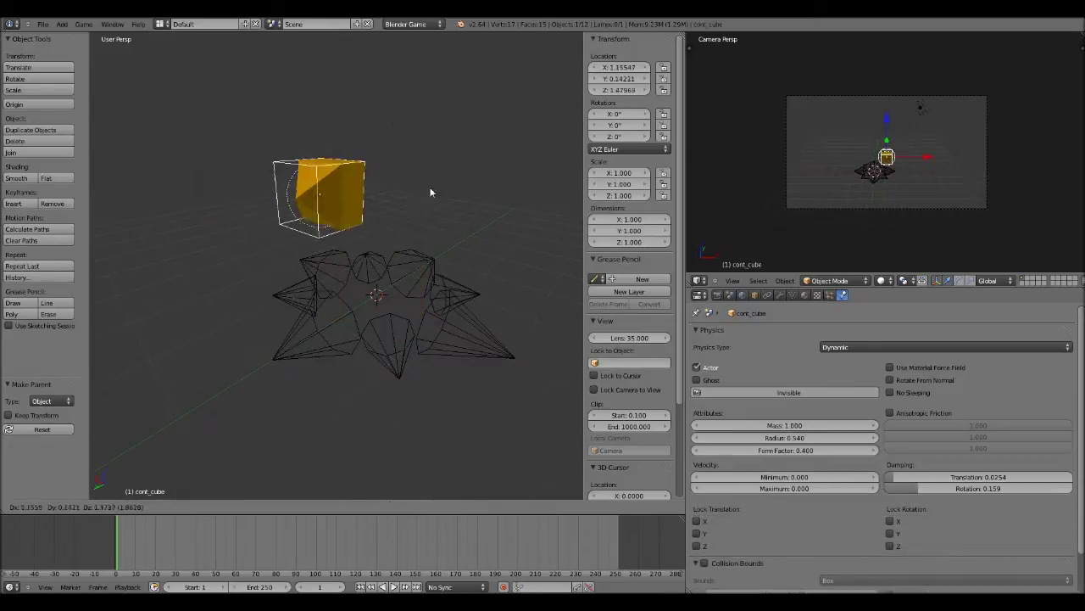
{"action": "right_click", "coordinate": [369, 265]}
Step: Select all eight directional cone empties and parent them to cont_cube as an object
{"action": "scroll", "coordinate": [370, 265], "scroll_direction": "down", "scroll_amount": 2}
{"action": "middle_click_drag", "start_coordinate": [370, 264], "coordinate": [363, 268]}
{"action": "scroll", "coordinate": [374, 259], "scroll_direction": "down", "scroll_amount": 9}
{"action": "scroll", "coordinate": [342, 278], "scroll_direction": "up", "scroll_amount": 3}
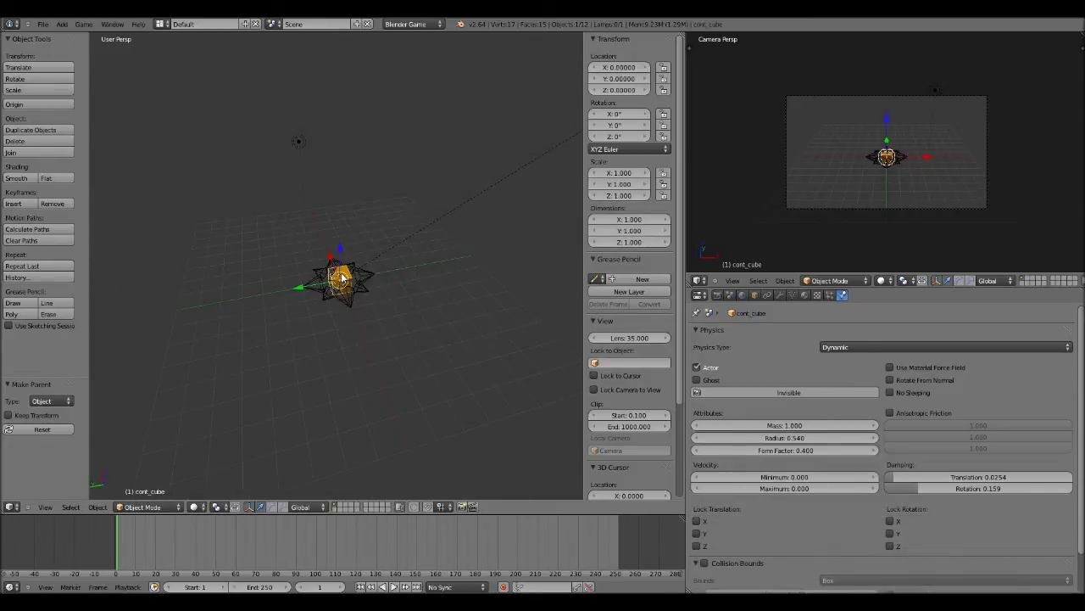
{"action": "scroll", "coordinate": [342, 277], "scroll_direction": "up", "scroll_amount": 8}
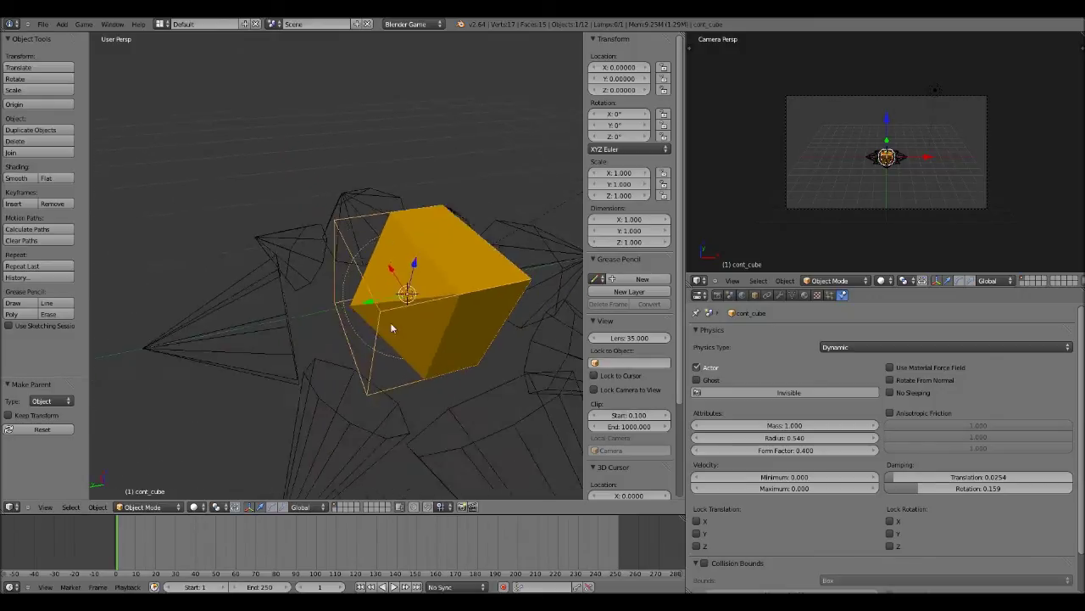
{"action": "middle_click_drag", "start_coordinate": [396, 325], "coordinate": [433, 327]}
{"action": "scroll", "coordinate": [434, 328], "scroll_direction": "down", "scroll_amount": 1}
{"action": "right_click", "coordinate": [395, 343]}
{"action": "right_click", "coordinate": [468, 341], "text": "shift"}
{"action": "right_click", "coordinate": [541, 334], "text": "shift"}
{"action": "right_click", "coordinate": [519, 265], "text": "shift"}
{"action": "middle_click_drag", "start_coordinate": [518, 264], "coordinate": [453, 265]}
{"action": "right_click", "coordinate": [464, 301], "text": "shift"}
{"action": "right_click", "coordinate": [441, 258], "text": "shift"}
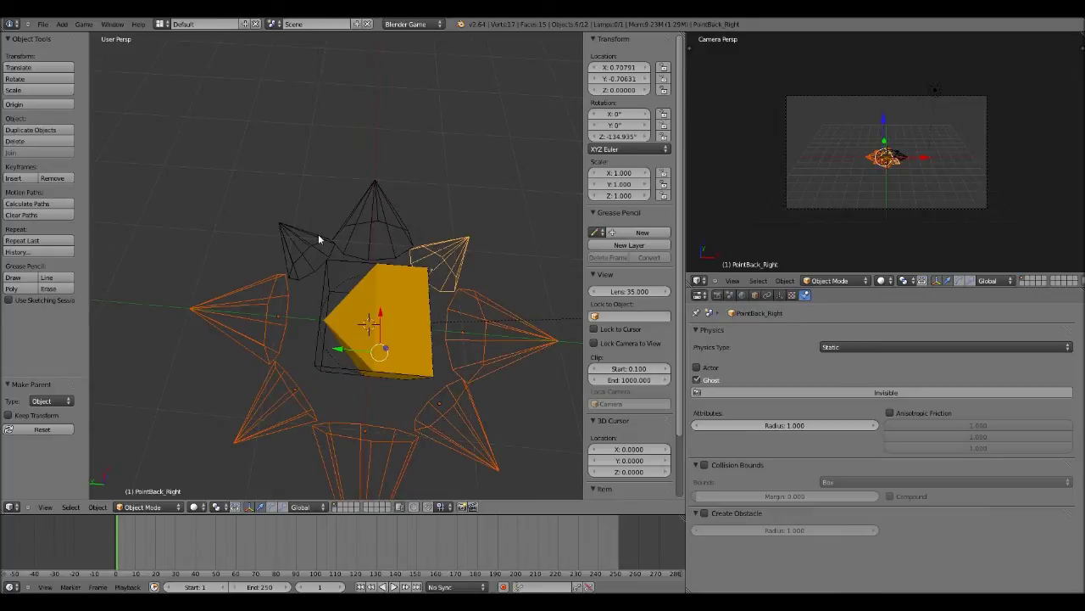
{"action": "right_click", "coordinate": [373, 233], "text": "shift"}
{"action": "right_click", "coordinate": [318, 237], "text": "shift"}
{"action": "right_click", "coordinate": [331, 275], "text": "shift"}
{"action": "middle_click_drag", "start_coordinate": [365, 297], "coordinate": [385, 252]}
{"action": "key", "text": "ctrl+p"}
{"action": "left_click", "coordinate": [373, 257]}
Step: Try rotating cont_cube about the Z axis to test the cones' parenting, and cancel the rotation
{"action": "middle_click_drag", "start_coordinate": [340, 293], "coordinate": [308, 247]}
{"action": "right_click", "coordinate": [344, 300]}
{"action": "right_click", "coordinate": [358, 295]}
{"action": "middle_click_drag", "start_coordinate": [373, 329], "coordinate": [479, 345]}
{"action": "scroll", "coordinate": [419, 333], "scroll_direction": "down", "scroll_amount": 2}
{"action": "key", "text": "r"}
{"action": "key", "text": "z"}
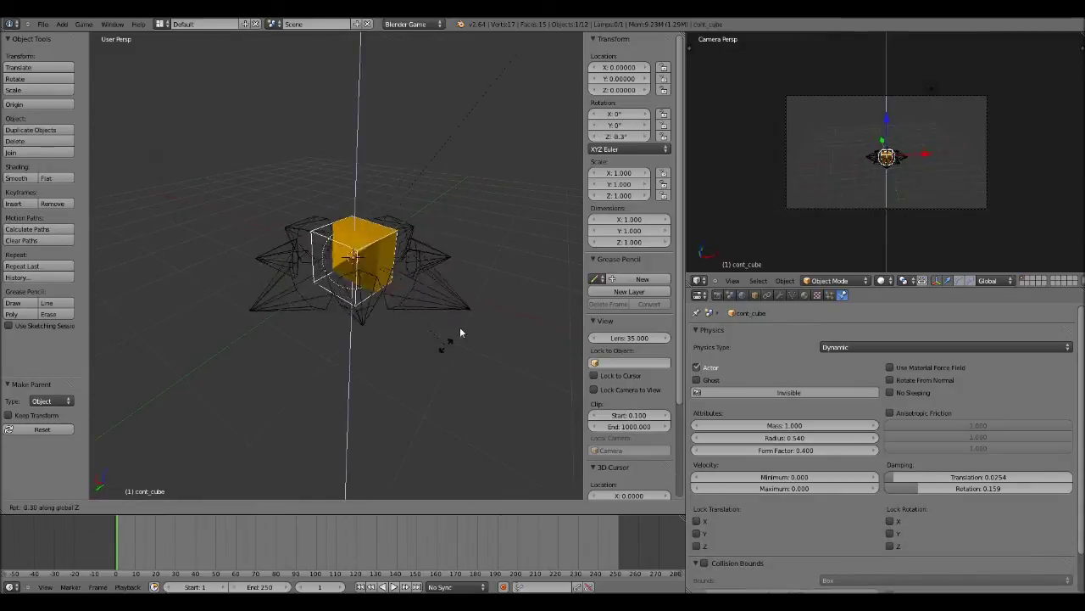
{"action": "right_click", "coordinate": [426, 289]}
Step: Try rotating only the player cube about the Z axis and cancel the rotation
{"action": "middle_click_drag", "start_coordinate": [415, 313], "coordinate": [413, 338]}
{"action": "right_click", "coordinate": [341, 260]}
{"action": "key", "text": "r"}
{"action": "key", "text": "z"}
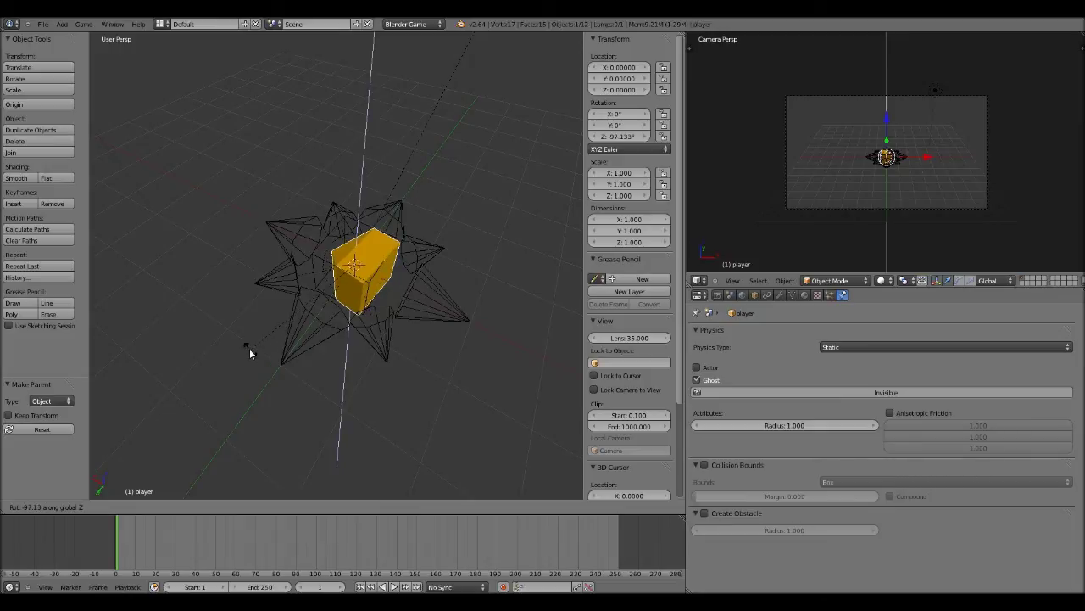
{"action": "right_click", "coordinate": [250, 349]}
{"action": "middle_click_drag", "start_coordinate": [249, 348], "coordinate": [353, 298]}
{"action": "scroll", "coordinate": [356, 303], "scroll_direction": "up", "scroll_amount": 2}
{"action": "right_click", "coordinate": [397, 354]}
{"action": "middle_click_drag", "start_coordinate": [396, 358], "coordinate": [392, 390]}
{"action": "right_click", "coordinate": [390, 314]}
{"action": "middle_click_drag", "start_coordinate": [424, 314], "coordinate": [390, 316]}
{"action": "scroll", "coordinate": [305, 273], "scroll_direction": "down", "scroll_amount": 3}
{"action": "right_click", "coordinate": [339, 284]}
{"action": "scroll", "coordinate": [366, 276], "scroll_direction": "up", "scroll_amount": 3}
Step: Select the camera and examine its parent object and the Slow Parent settings in its relations extras
{"action": "middle_click_drag", "start_coordinate": [414, 276], "coordinate": [322, 339], "text": "shift"}
{"action": "scroll", "coordinate": [323, 339], "scroll_direction": "down", "scroll_amount": 2}
{"action": "middle_click_drag", "start_coordinate": [373, 288], "coordinate": [334, 313]}
{"action": "right_click", "coordinate": [530, 68]}
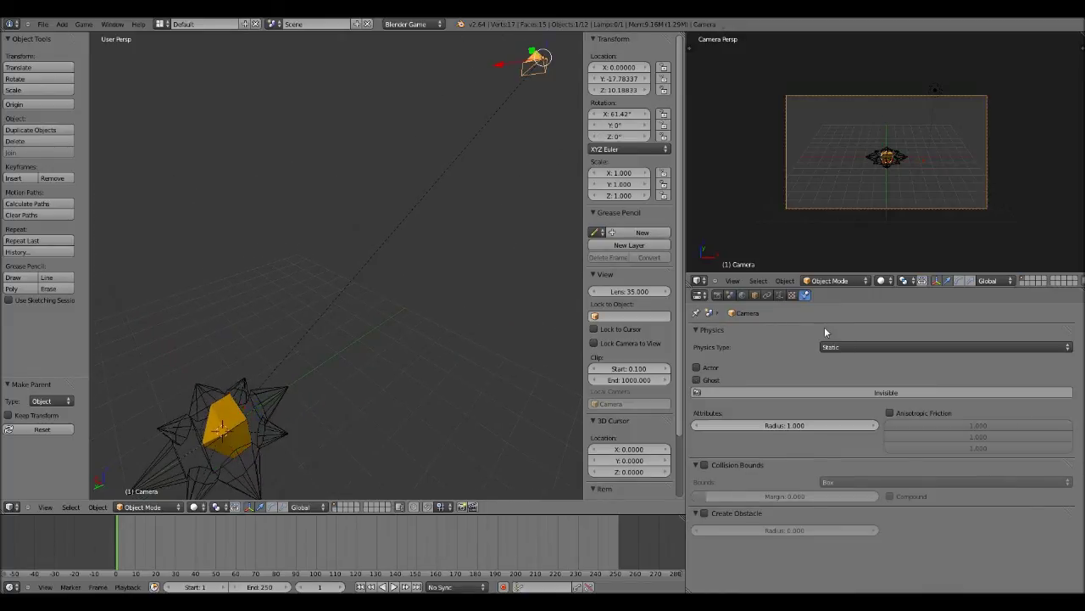
{"action": "left_click", "coordinate": [755, 295]}
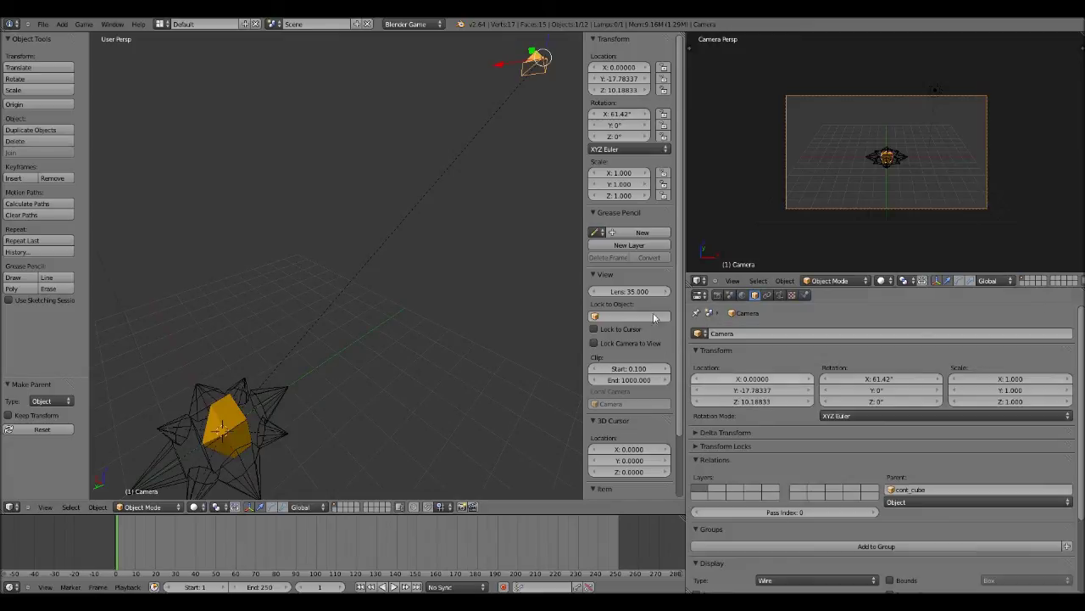
{"action": "scroll", "coordinate": [802, 436], "scroll_direction": "down", "scroll_amount": 3}
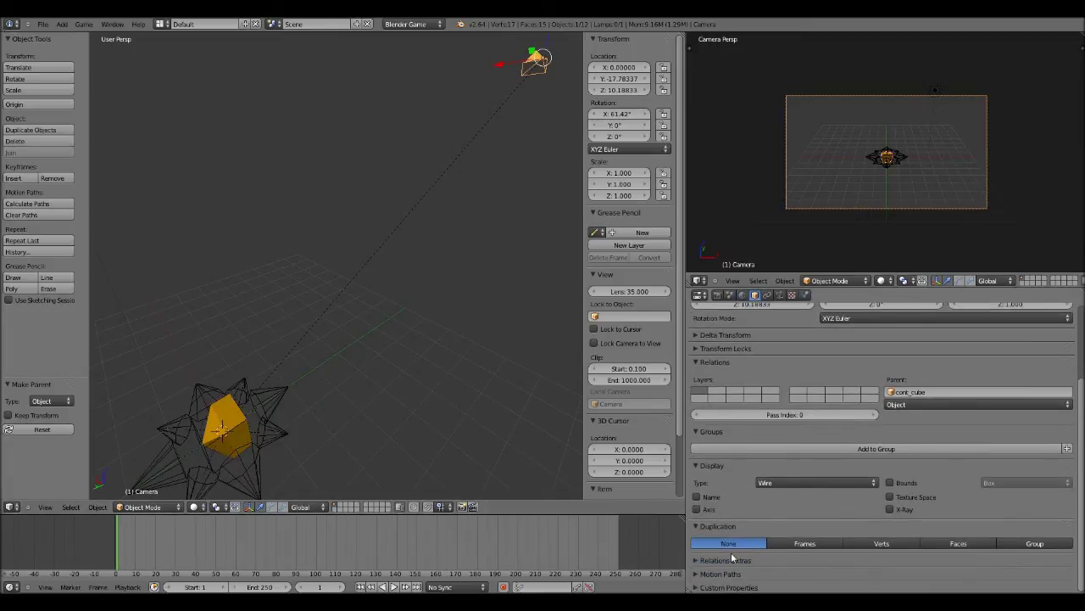
{"action": "left_click", "coordinate": [697, 560]}
{"action": "scroll", "coordinate": [890, 530], "scroll_direction": "down", "scroll_amount": 1}
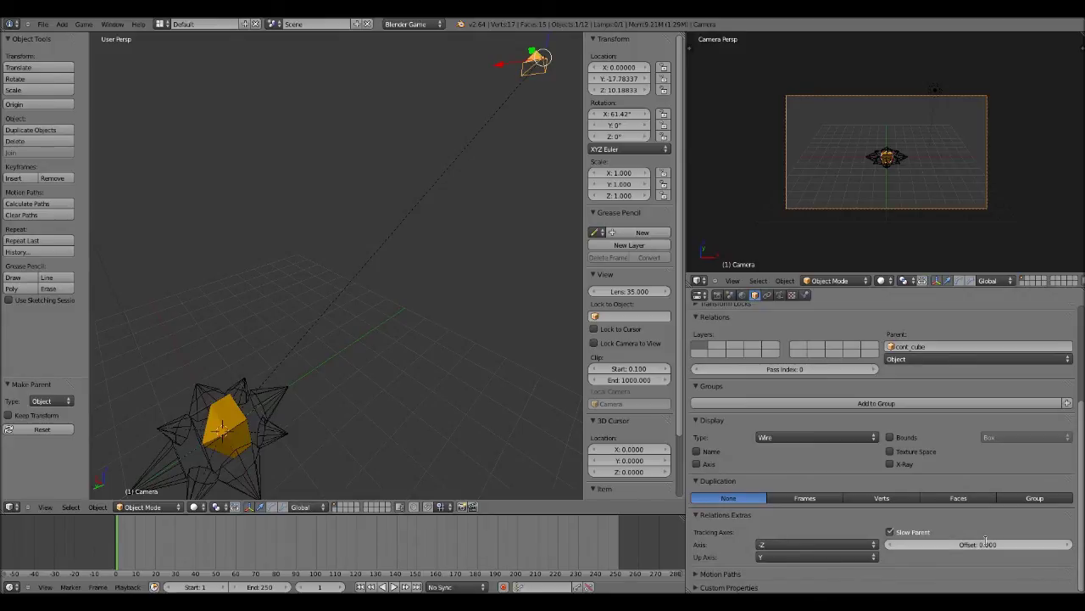
Step: Try moving cont_cube to test how the camera, cones and player cube follow, and cancel each move
{"action": "scroll", "coordinate": [350, 334], "scroll_direction": "down", "scroll_amount": 4}
{"action": "right_click", "coordinate": [297, 348]}
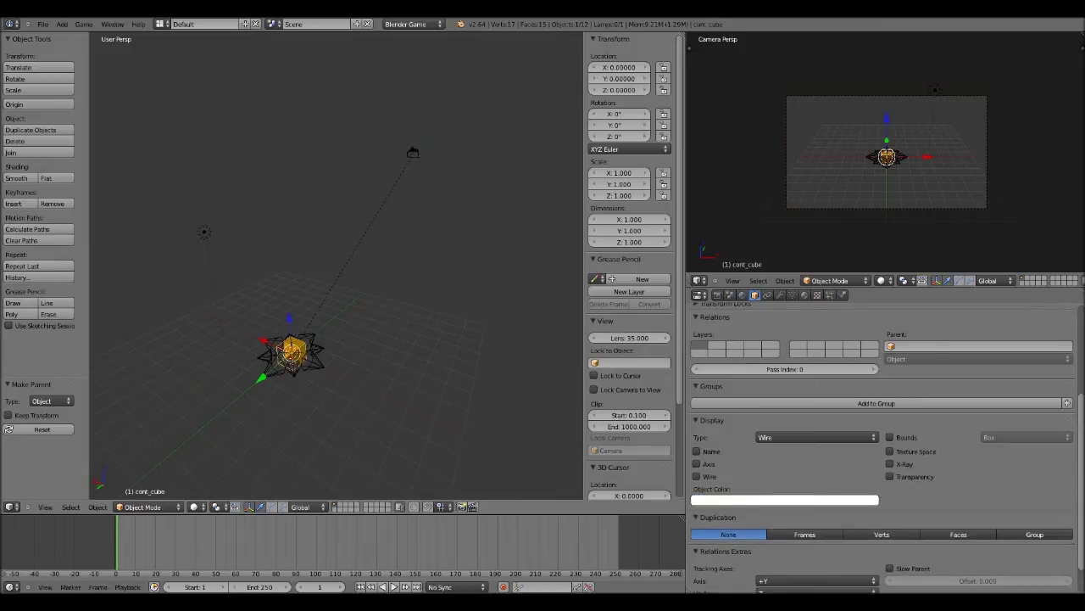
{"action": "scroll", "coordinate": [918, 175], "scroll_direction": "up", "scroll_amount": 2}
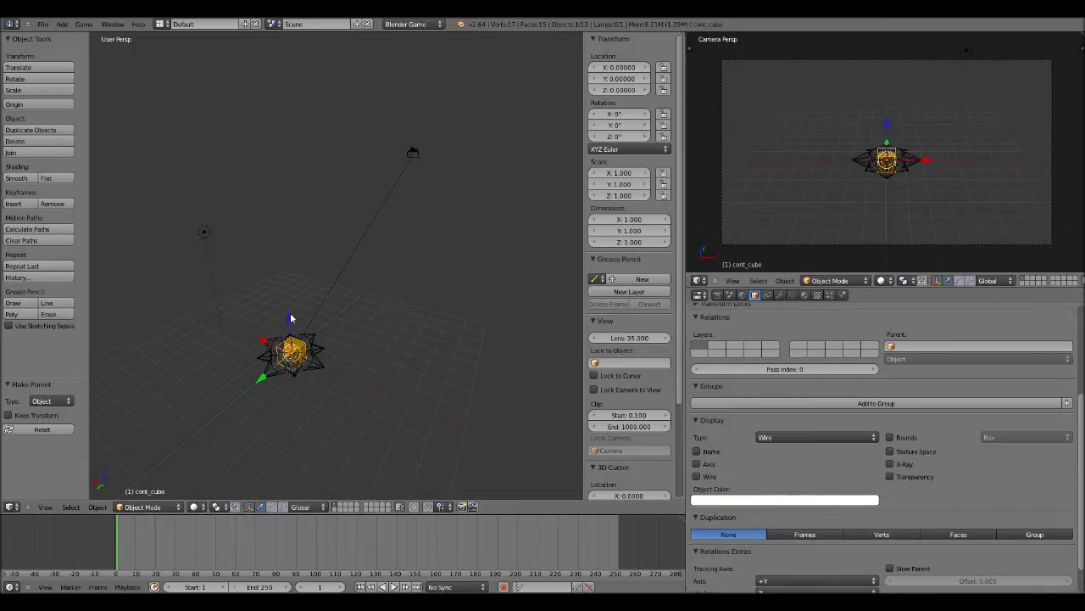
{"action": "key", "text": "g"}
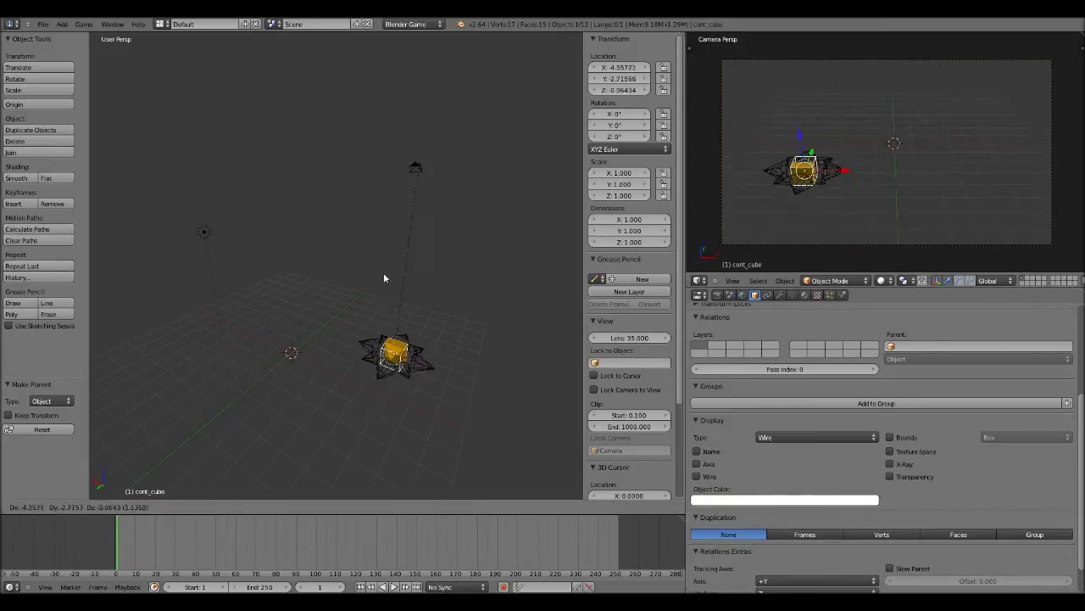
{"action": "right_click", "coordinate": [319, 295]}
{"action": "middle_click_drag", "start_coordinate": [407, 301], "coordinate": [433, 389]}
{"action": "key", "text": "g"}
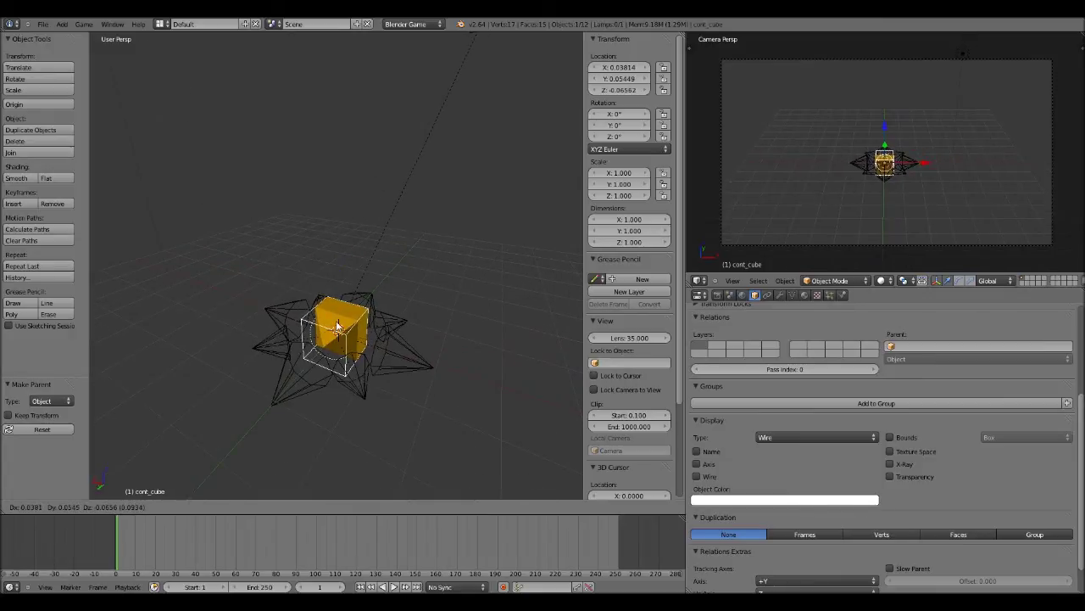
{"action": "right_click", "coordinate": [337, 325]}
Step: Try turning the player cube about the Z axis inside the ring of cones
{"action": "right_click", "coordinate": [341, 329]}
{"action": "key", "text": "r"}
{"action": "key", "text": "z"}
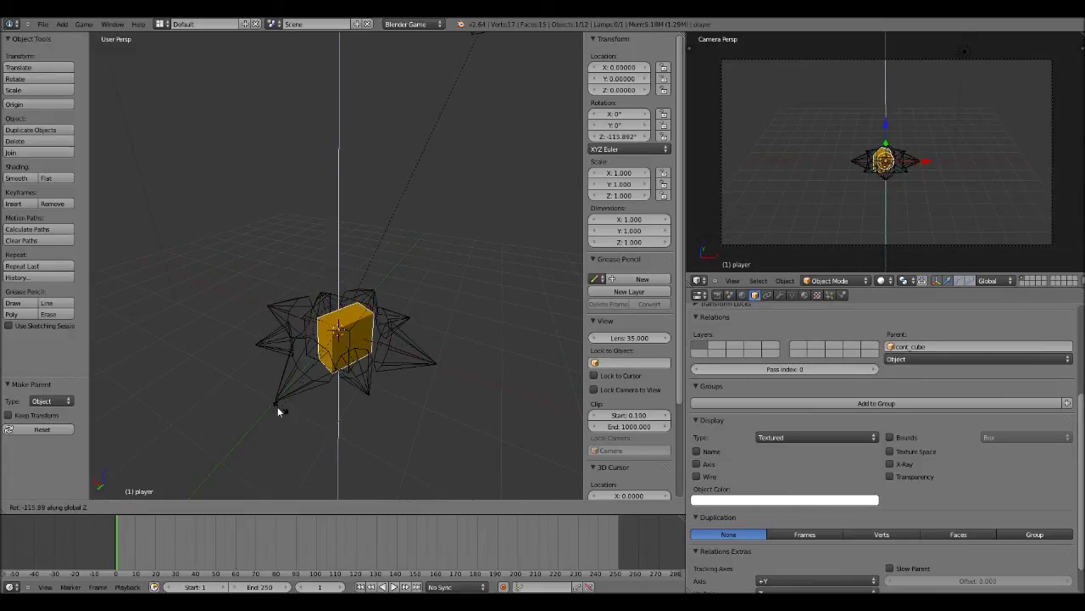
{"action": "left_click", "coordinate": [322, 402]}
{"action": "middle_click_drag", "start_coordinate": [322, 402], "coordinate": [164, 414]}
{"action": "right_click", "coordinate": [373, 293]}
{"action": "middle_click_drag", "start_coordinate": [374, 206], "coordinate": [343, 324]}
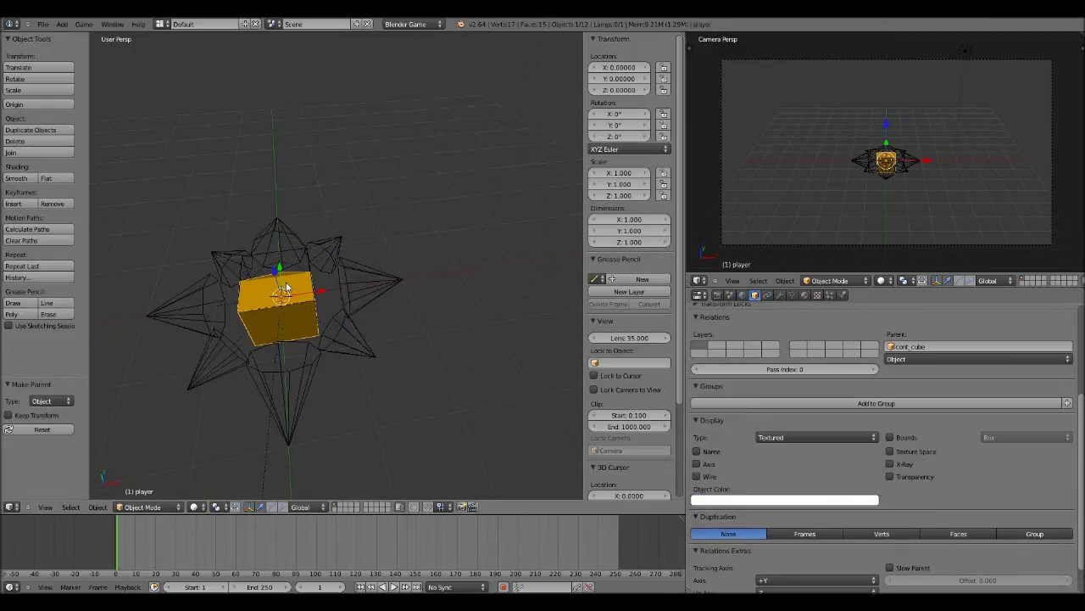
{"action": "scroll", "coordinate": [449, 353], "scroll_direction": "down", "scroll_amount": 3}
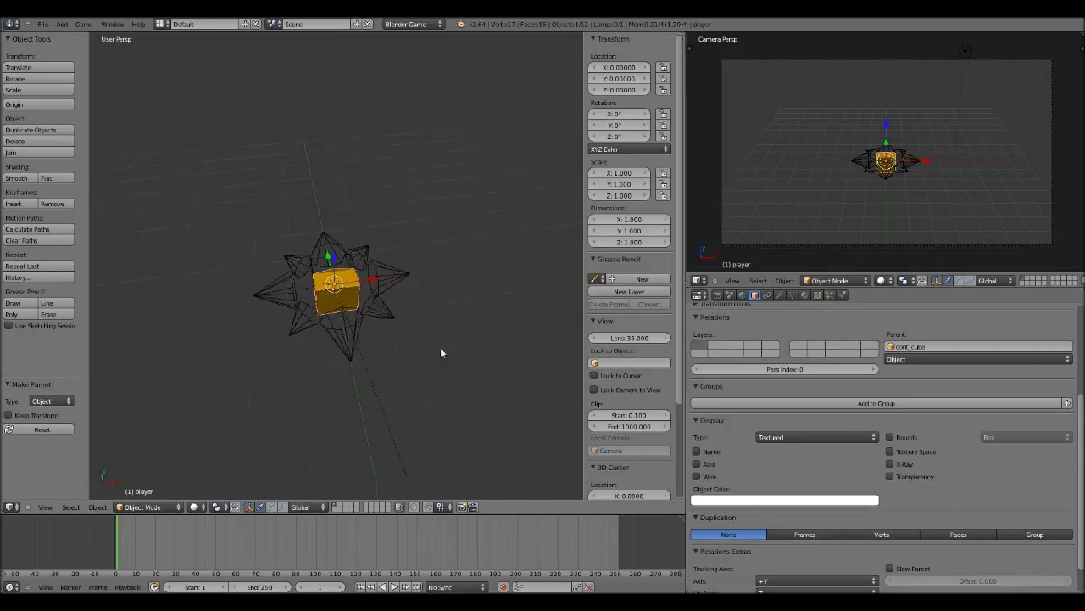